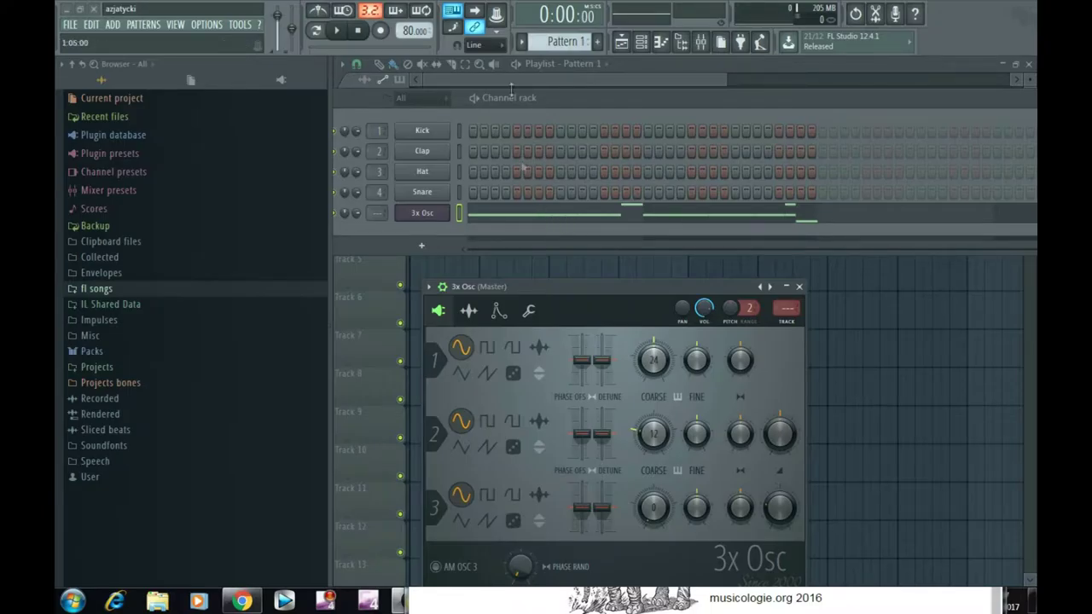
Narrow the browser and the channel rack, and arrange the channel rack together with the 3x Osc window over the playlist.
drag(564, 108, 566, 138)
drag(327, 296, 156, 296)
drag(409, 136, 423, 126)
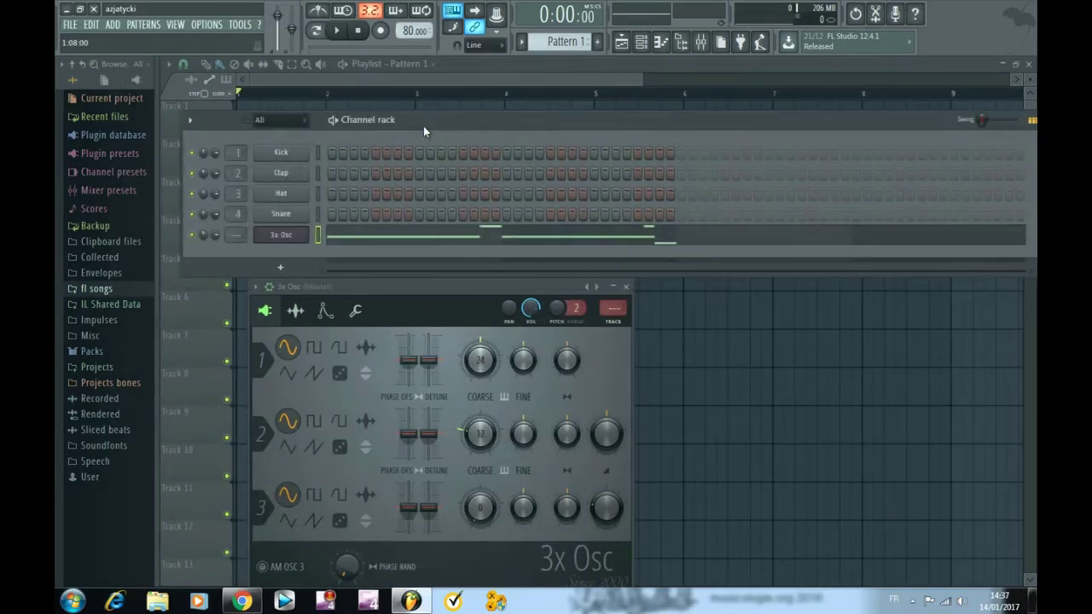
drag(468, 315, 492, 388)
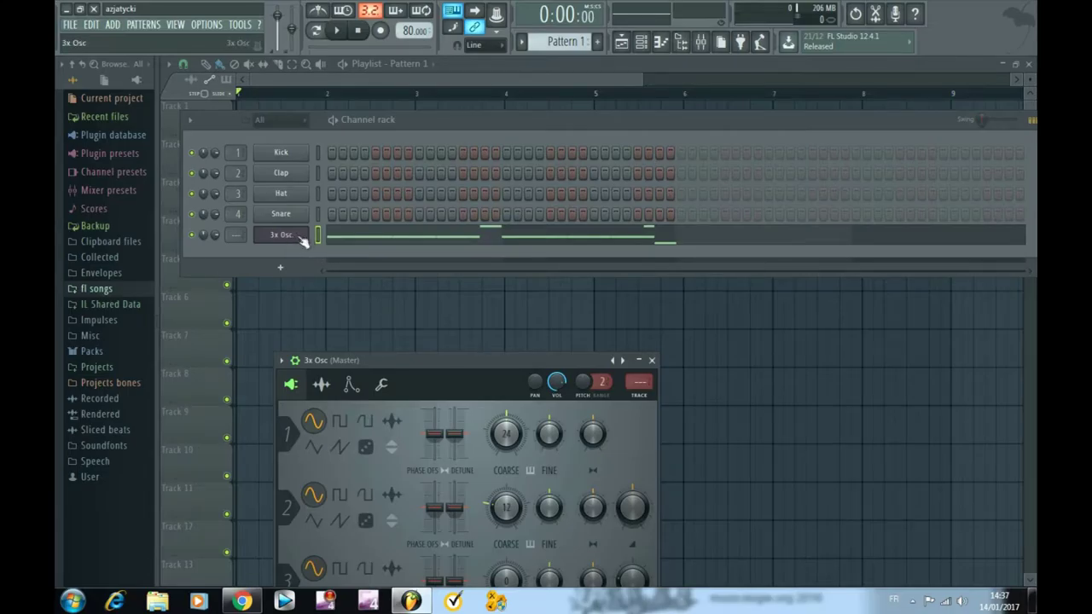
drag(482, 378, 467, 264)
drag(474, 118, 460, 112)
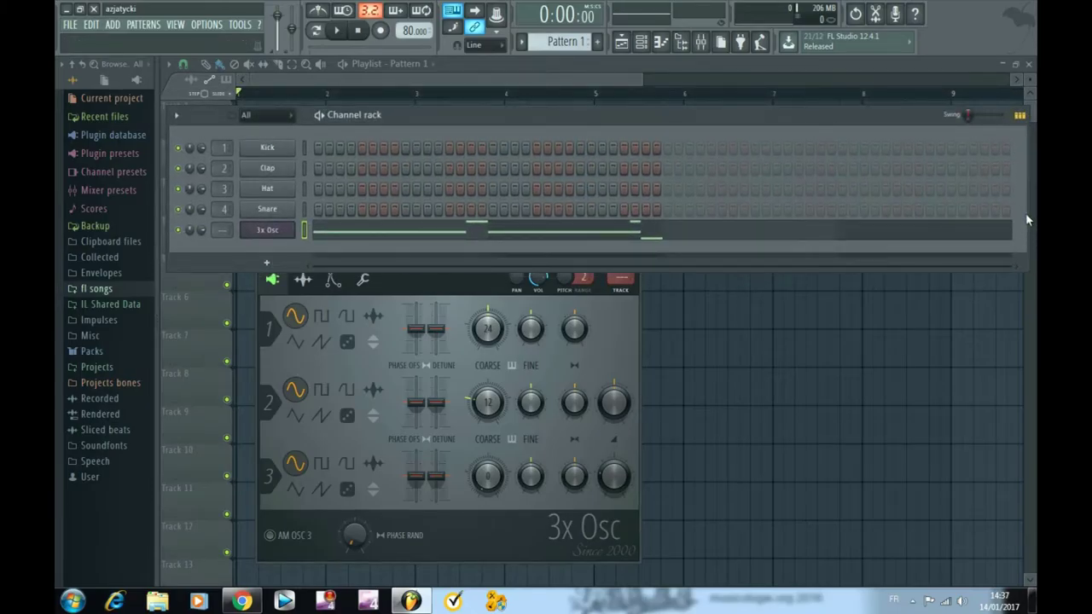
drag(1027, 215, 724, 232)
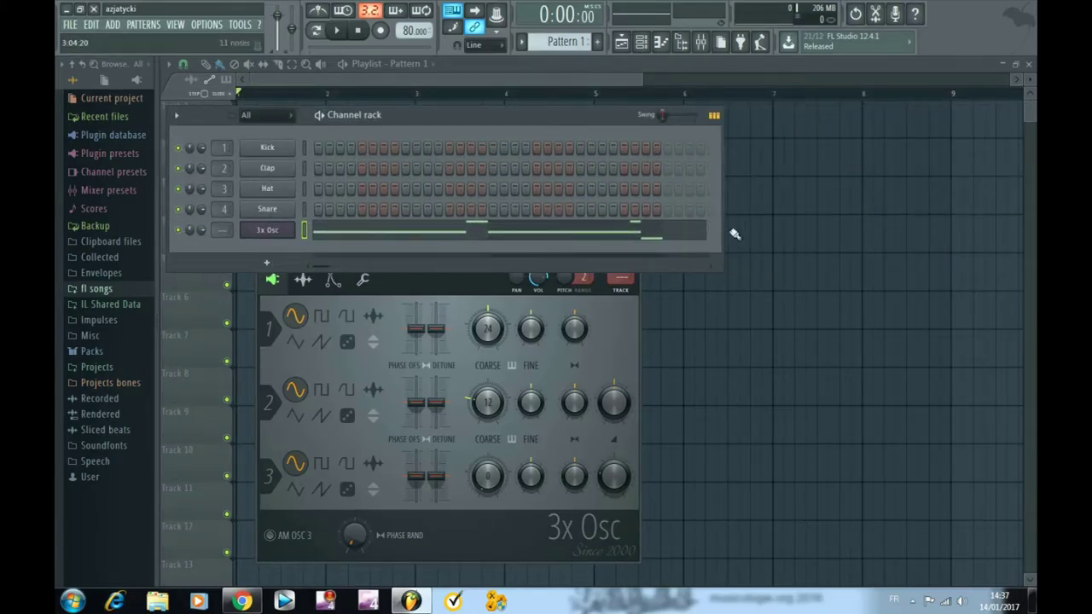
drag(461, 117, 514, 126)
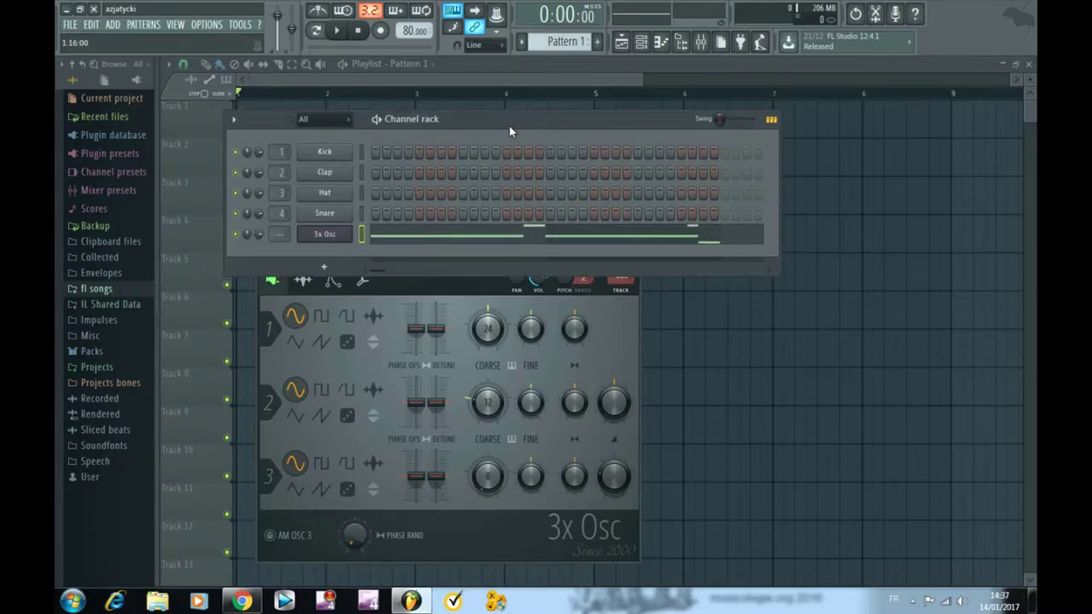
drag(530, 122, 482, 123)
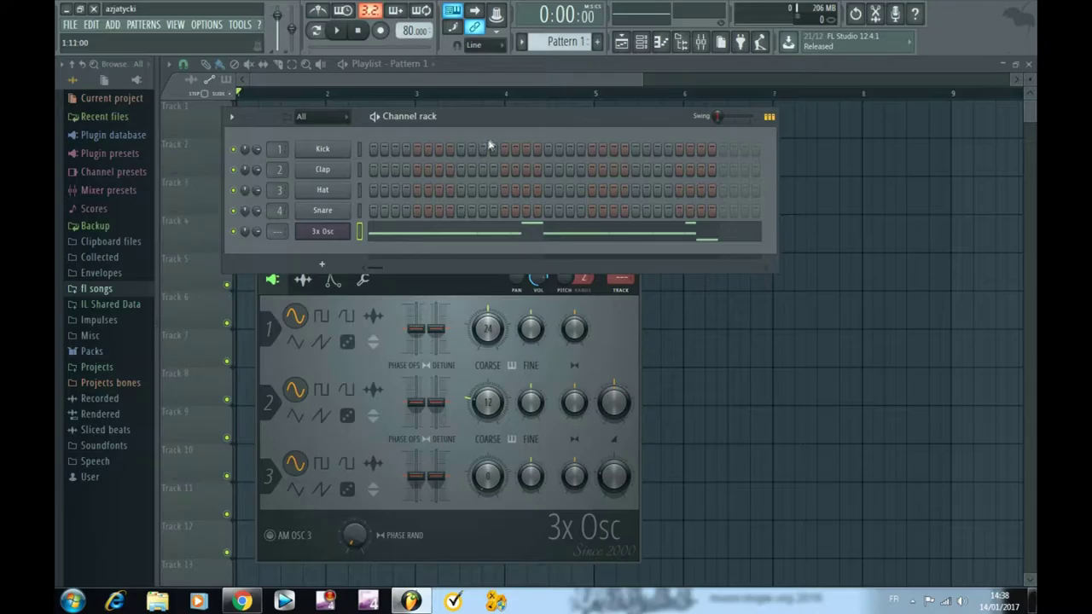
Bring the 3x Osc window to the front and play Pattern 1 in pattern mode, stopping after one listen.
click(339, 233)
click(339, 234)
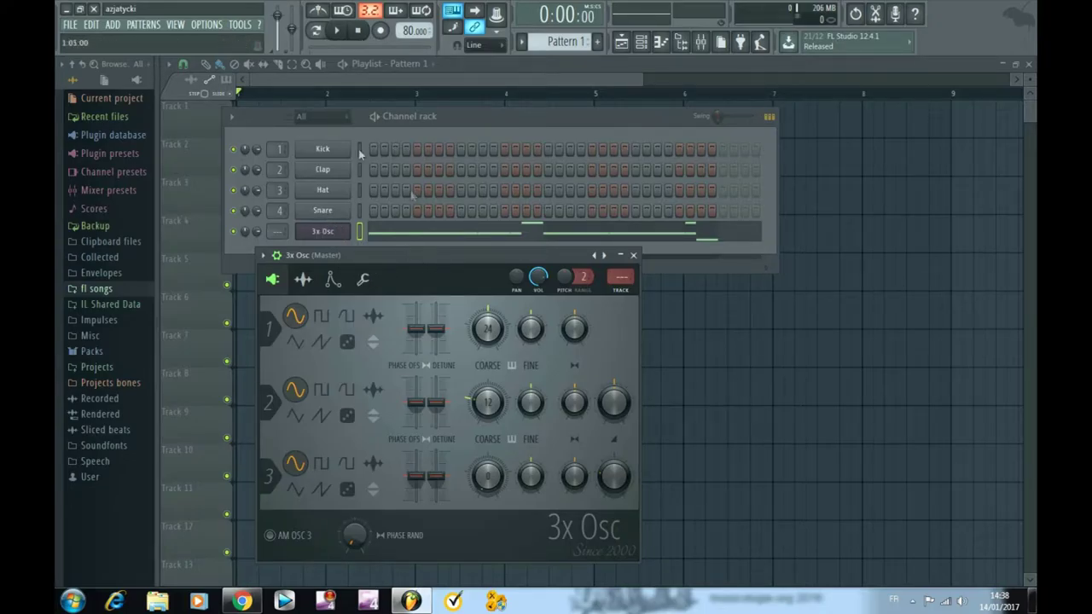
click(339, 32)
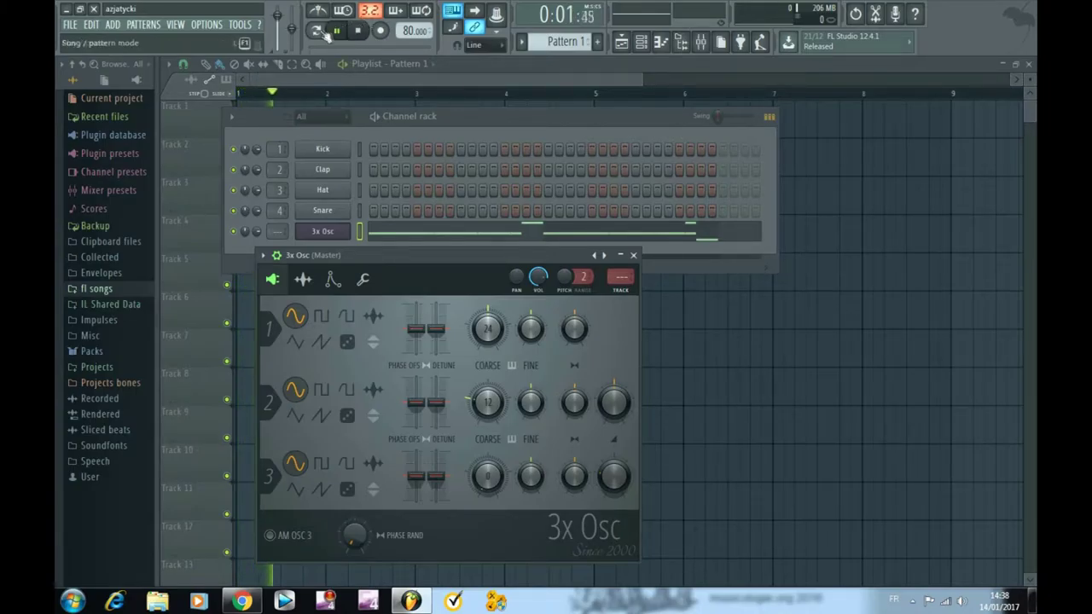
drag(470, 121, 517, 132)
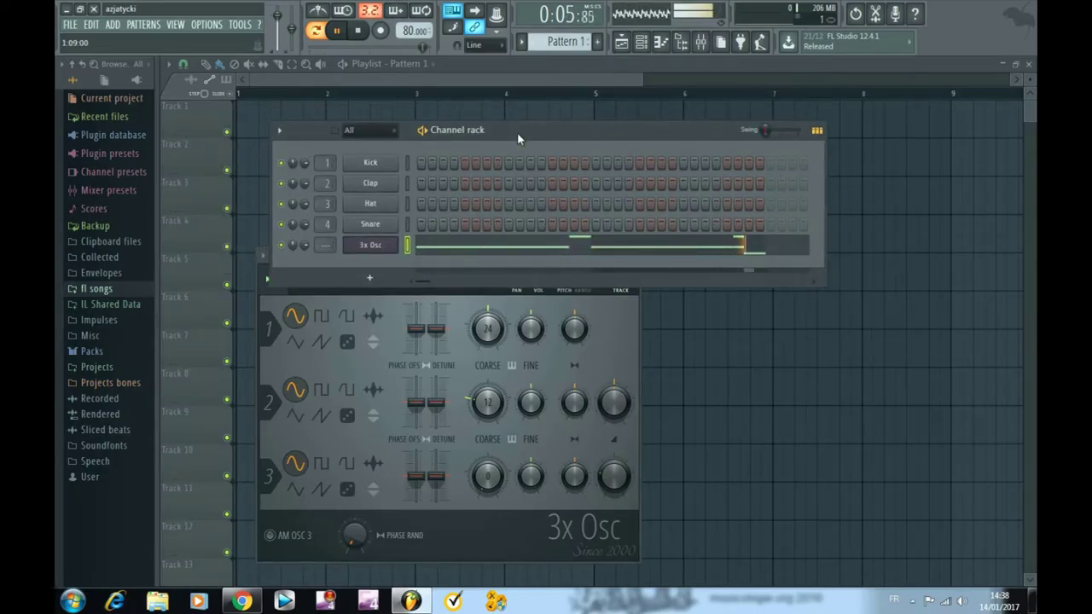
key(space)
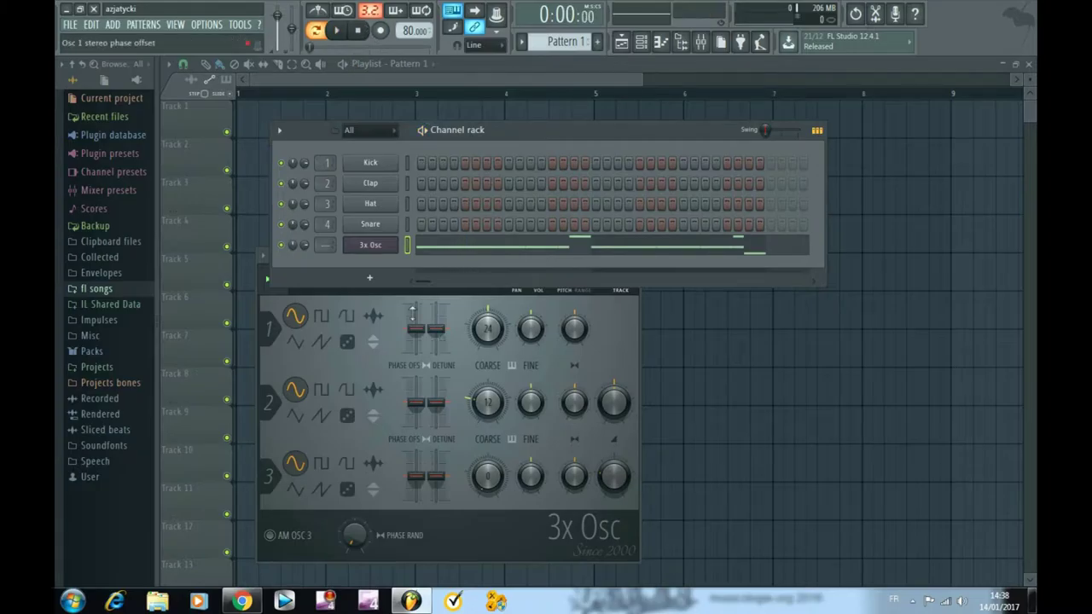
Open the envelope and instrument settings of the 3x Osc at its volume envelope.
click(468, 362)
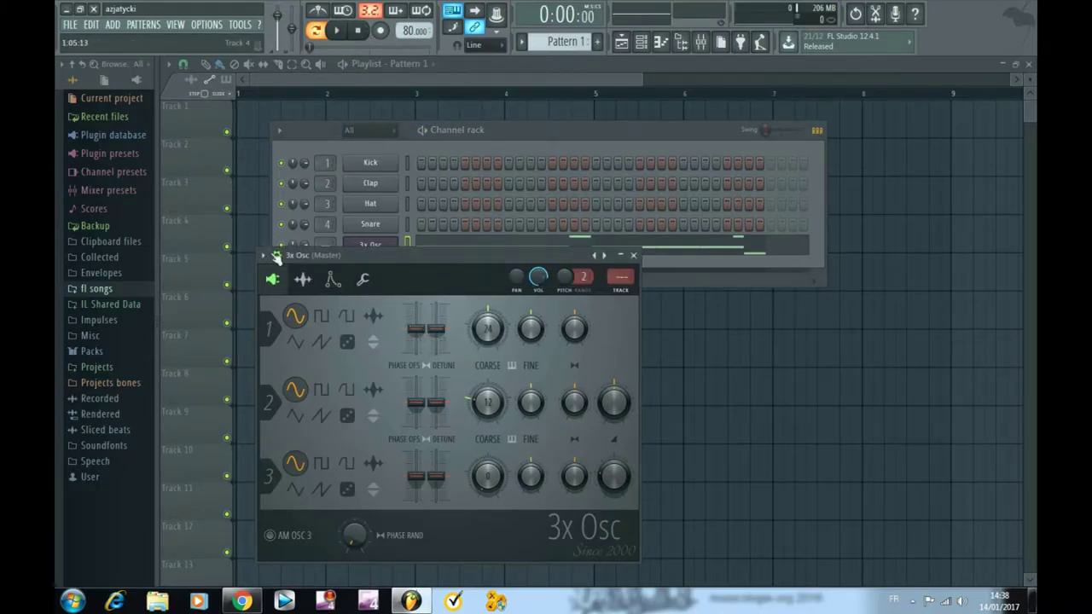
click(333, 279)
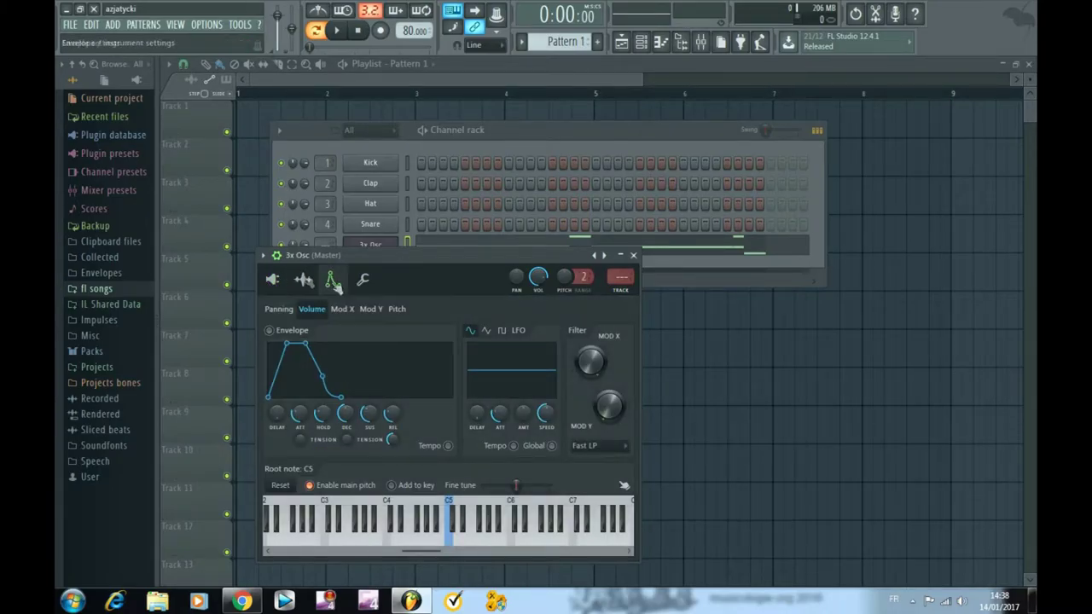
click(273, 279)
click(303, 281)
click(273, 280)
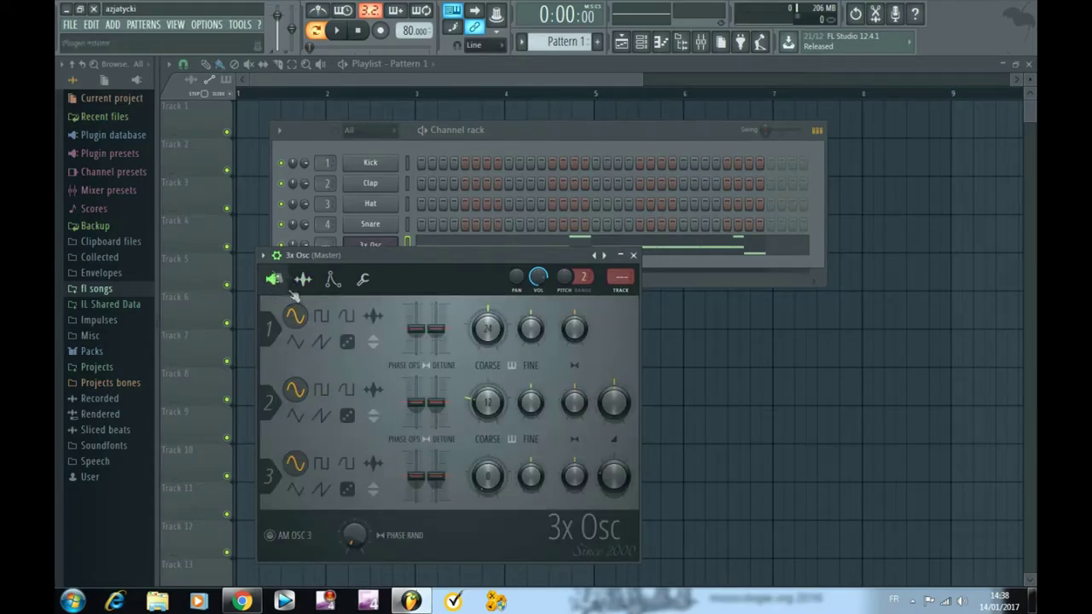
click(332, 279)
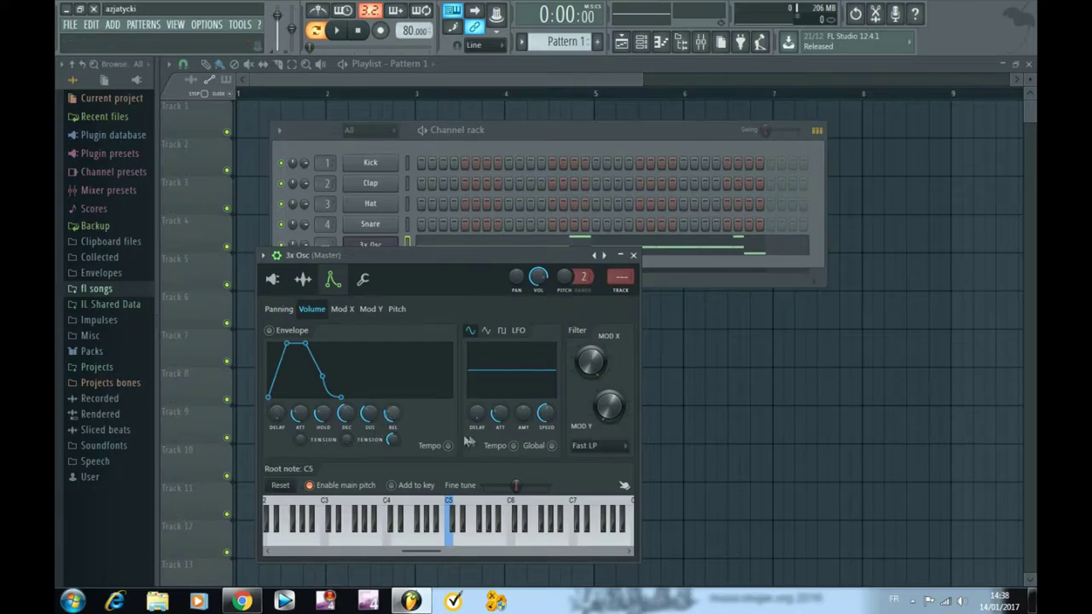
Enable the 3x Osc volume envelope and reduce its attack, hold and release times to minimum.
mouse_move(300, 414)
mouse_down()
mouse_move(301, 426)
mouse_move(300, 416)
mouse_up()
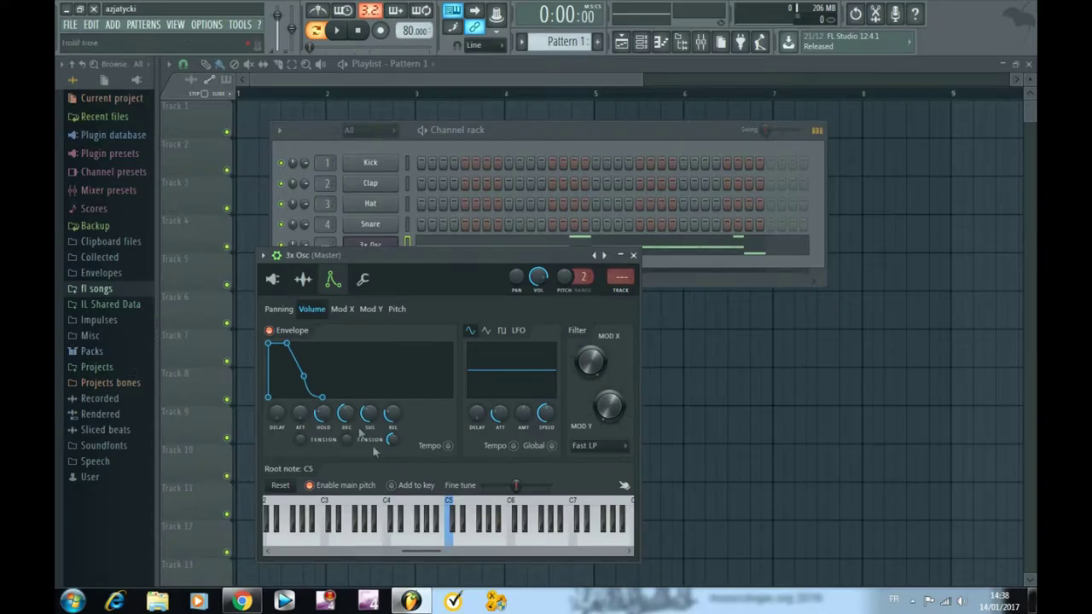
drag(324, 419, 325, 430)
mouse_move(393, 414)
mouse_down()
mouse_move(393, 427)
mouse_move(392, 414)
mouse_up()
mouse_move(300, 414)
mouse_down()
mouse_move(300, 399)
mouse_move(300, 415)
mouse_up()
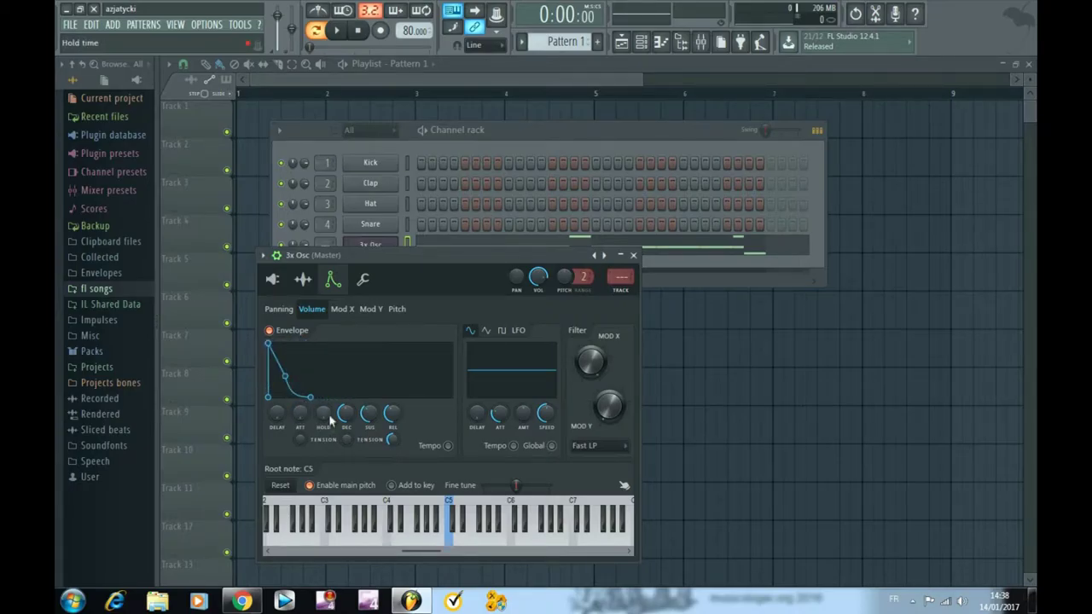
mouse_move(323, 412)
mouse_down()
mouse_move(323, 401)
mouse_move(324, 418)
mouse_up()
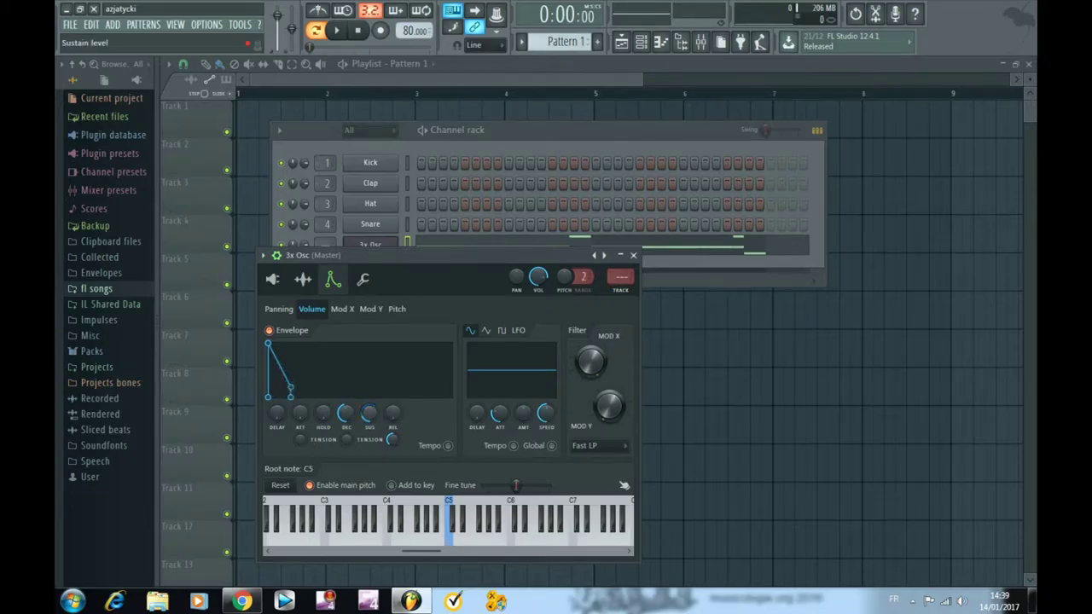
Reduce the volume envelope's sustain level to minimum and give it a short decay time.
drag(266, 379, 275, 375)
drag(349, 417, 349, 390)
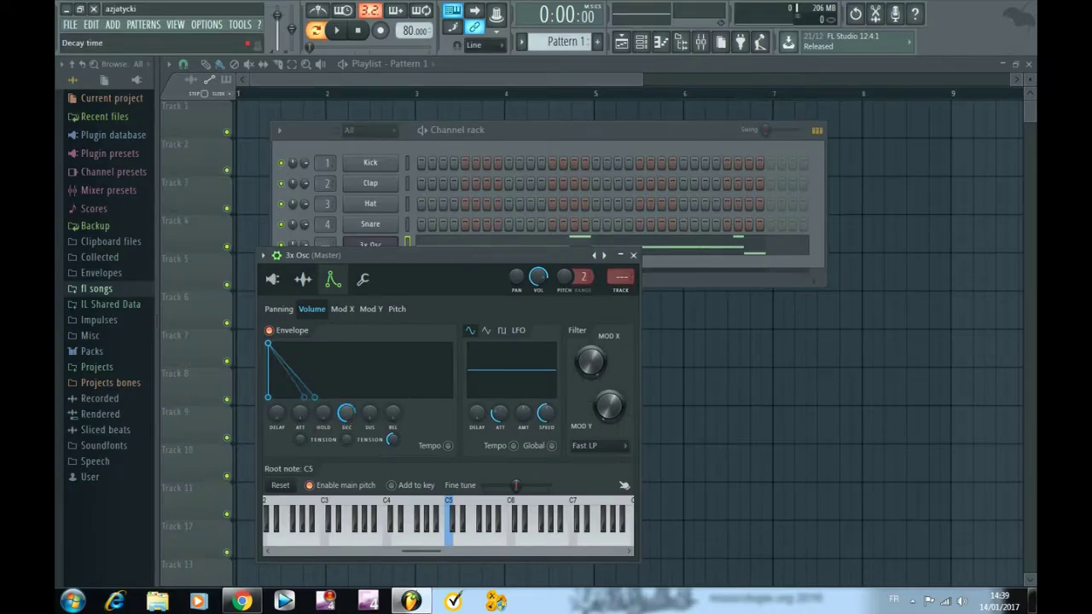
drag(346, 413, 347, 376)
drag(347, 414, 346, 416)
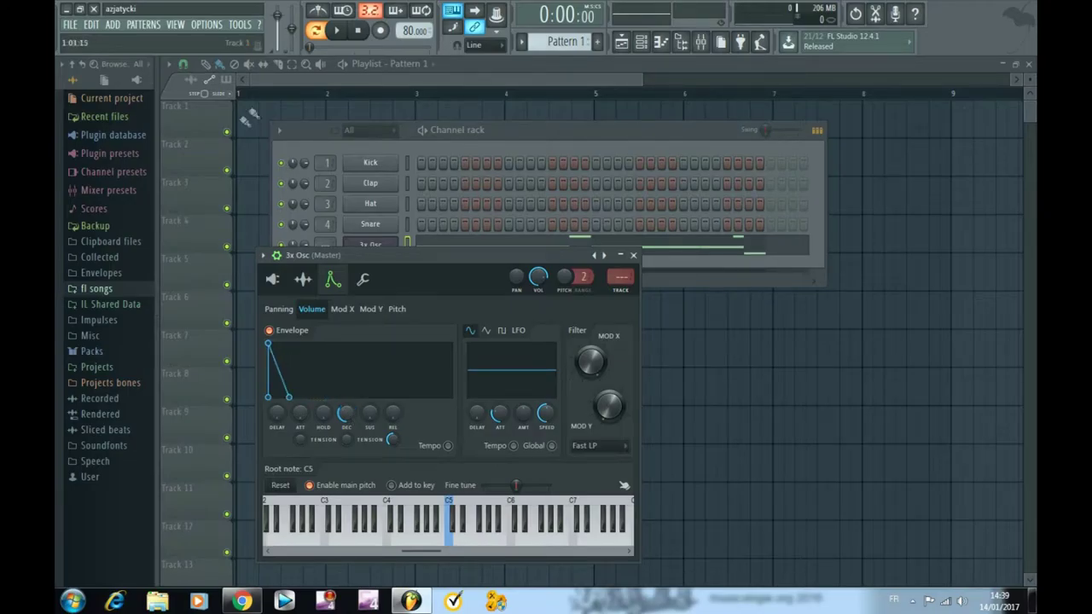
Play Pattern 1 while slightly lengthening the volume envelope's decay and adding decay tension for a curved fall.
click(336, 31)
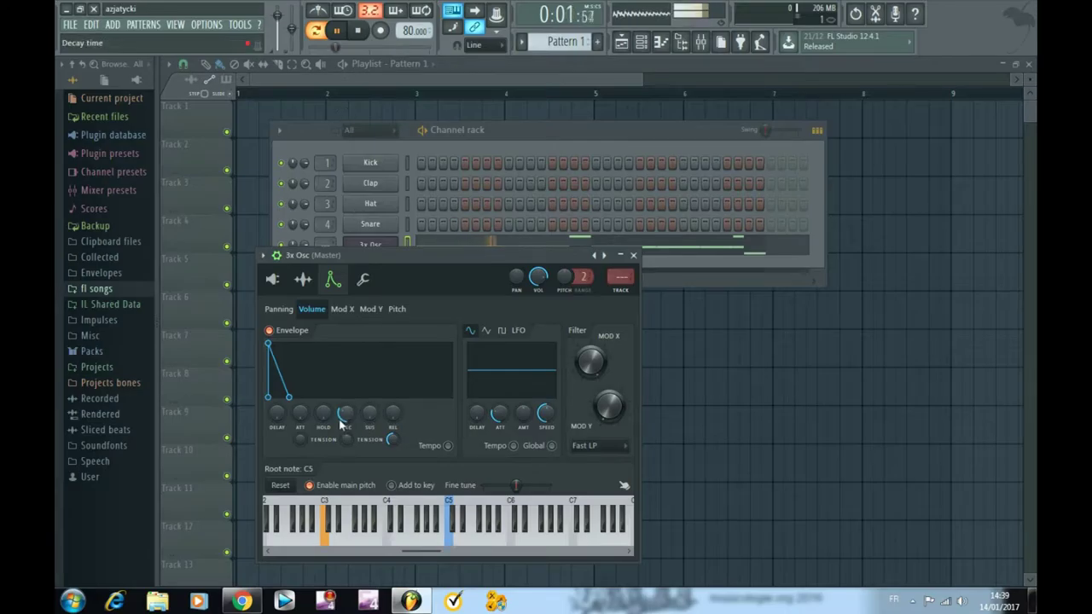
mouse_move(349, 418)
mouse_down()
mouse_move(350, 404)
mouse_move(349, 419)
mouse_up()
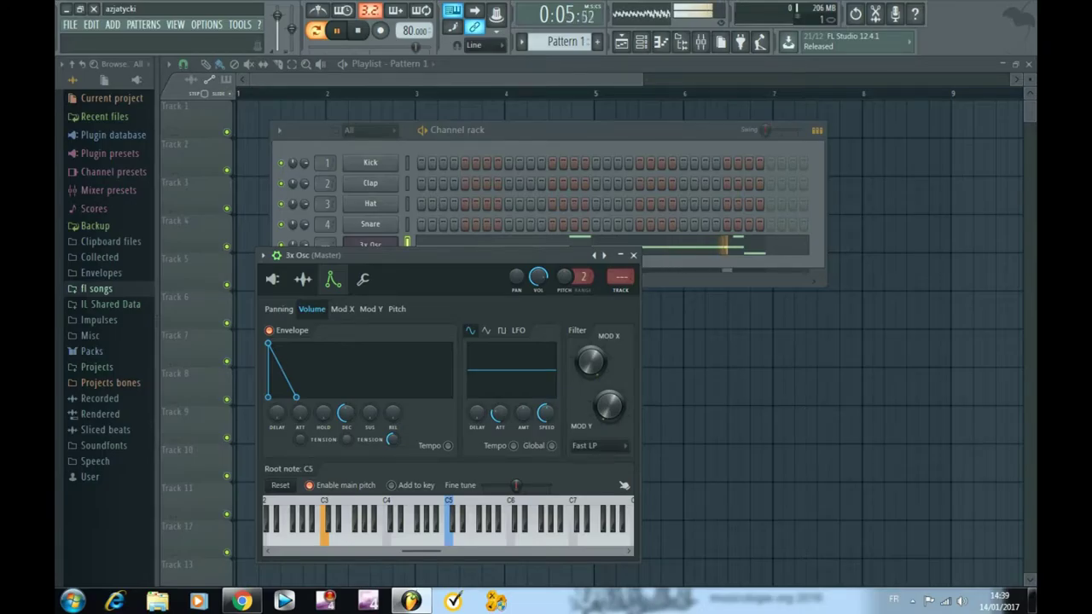
drag(346, 439, 346, 474)
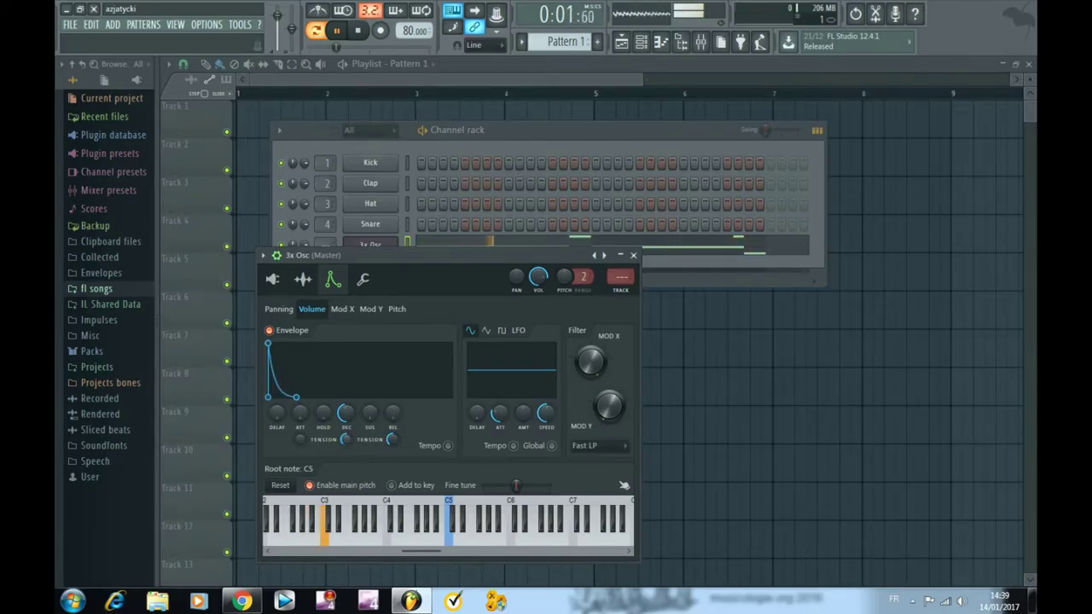
drag(350, 417, 350, 412)
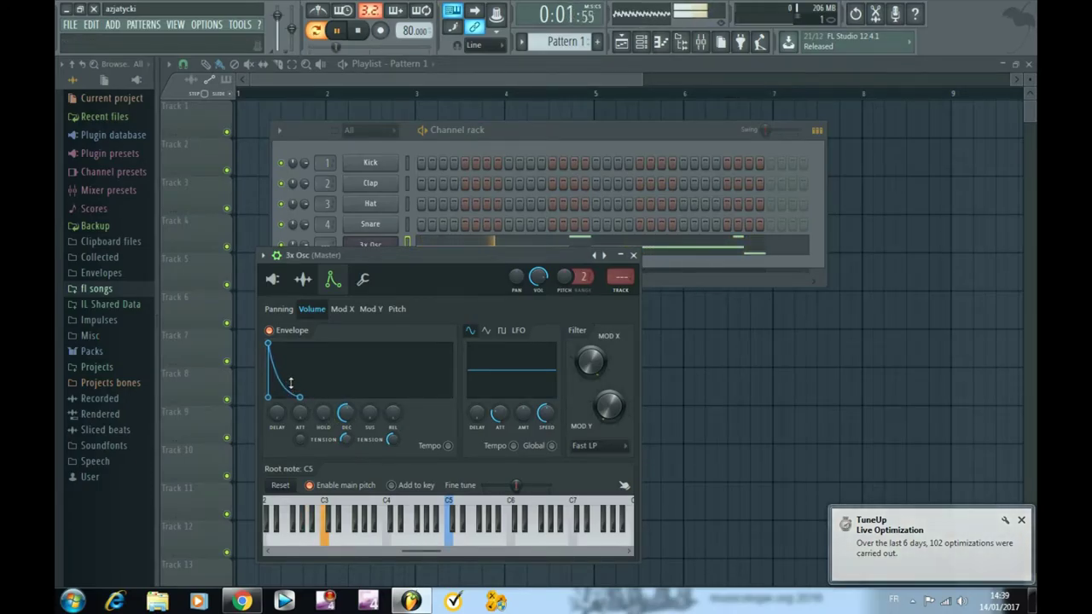
drag(294, 390, 294, 372)
drag(348, 417, 285, 389)
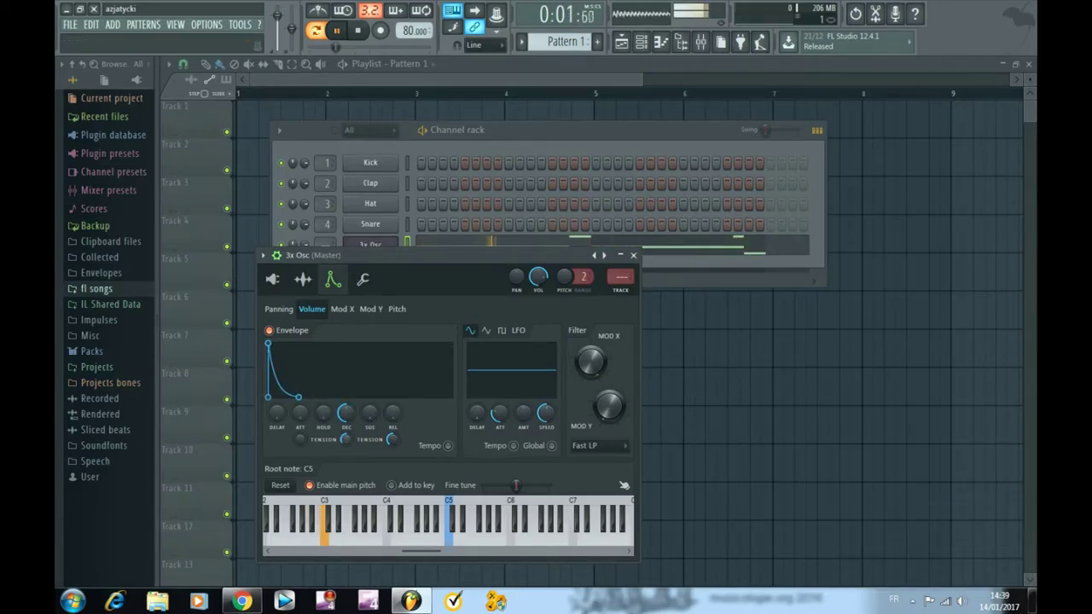
drag(347, 439, 346, 426)
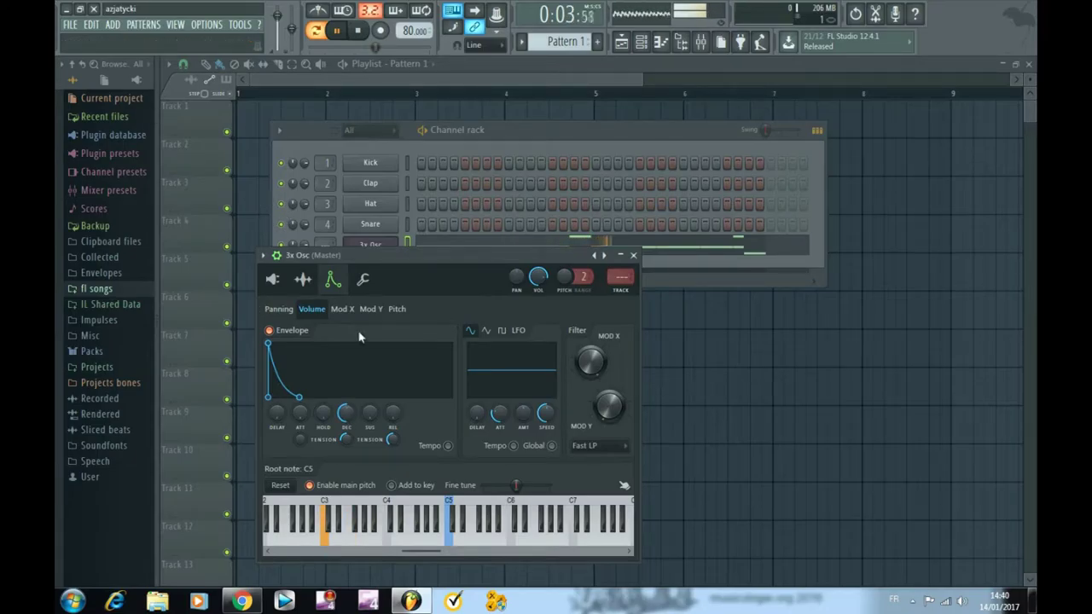
Stop playback and enable the pitch envelope with a small positive amount, reducing attack, hold, sustain and release to minimum.
click(396, 308)
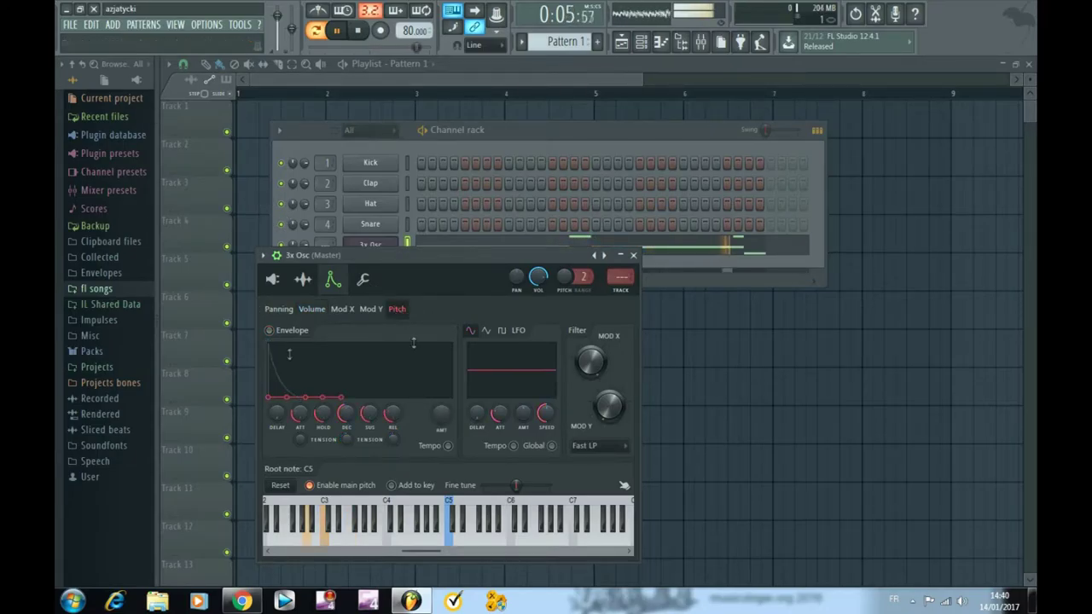
key(space)
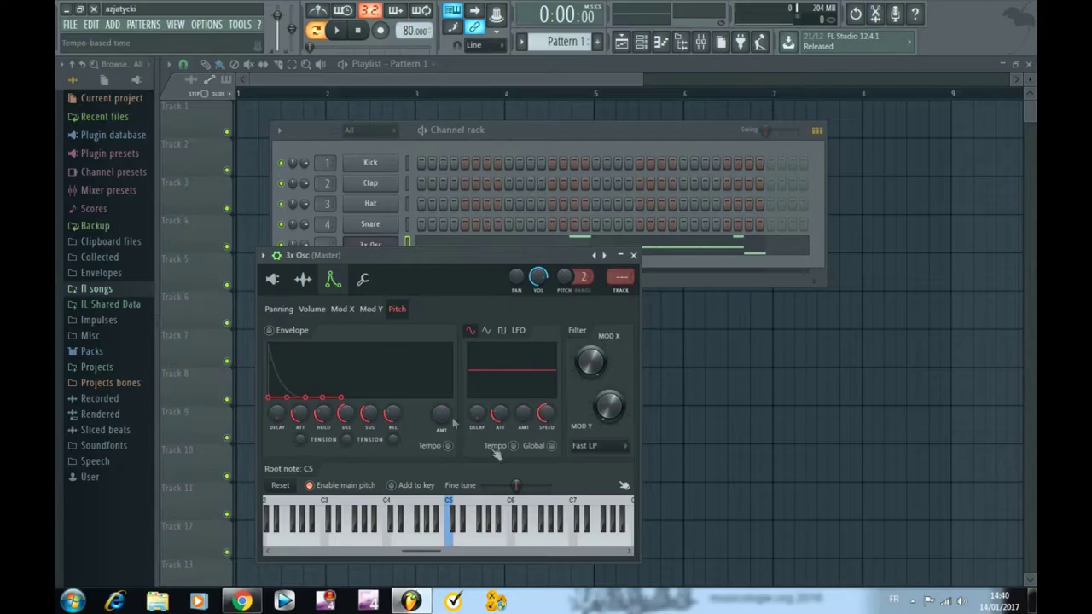
drag(443, 416, 444, 406)
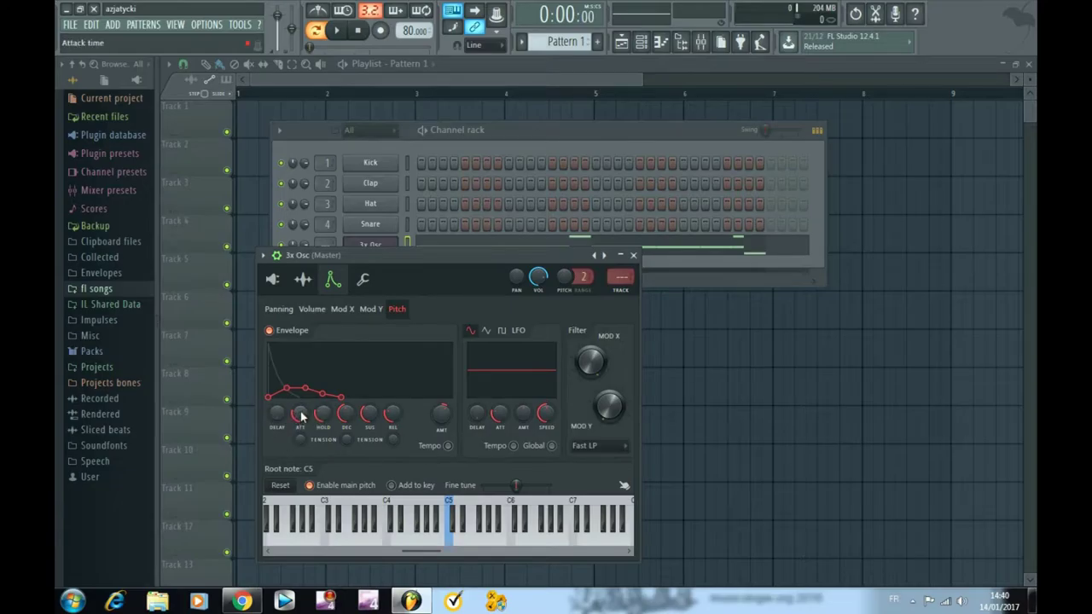
drag(301, 417, 301, 439)
drag(391, 414, 391, 439)
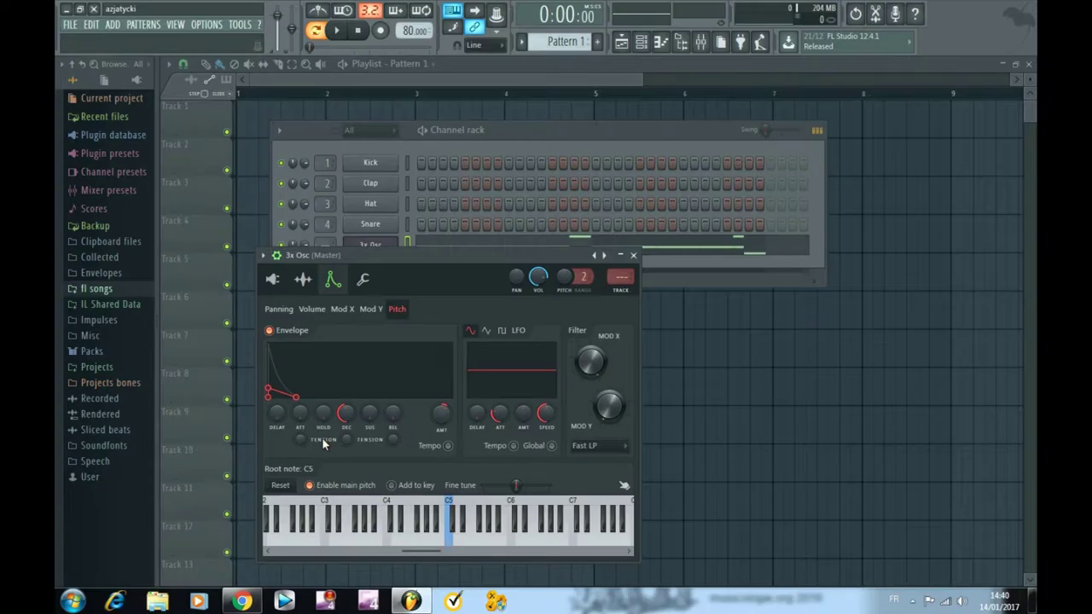
Audition Pattern 1 while lowering the pitch envelope's modulation amount, shortening its decay and slightly adjusting its decay tension.
key(space)
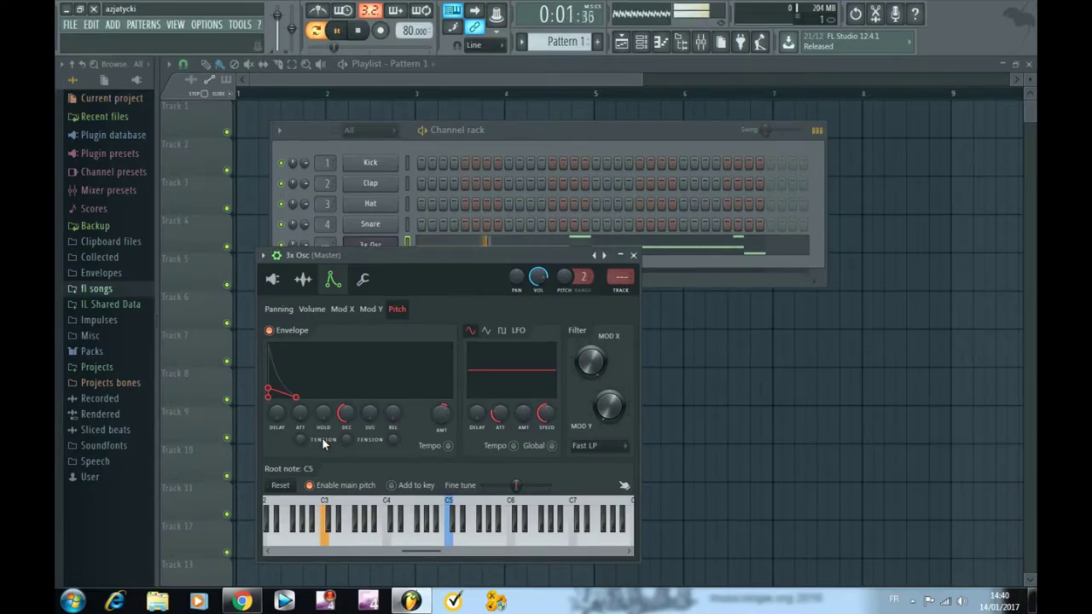
key(space)
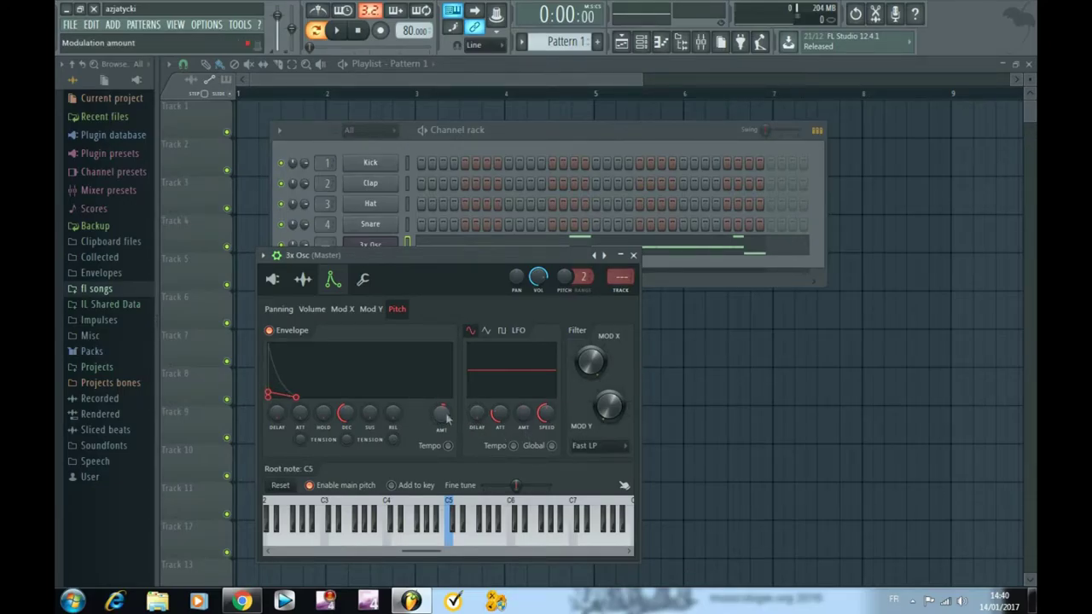
key(space)
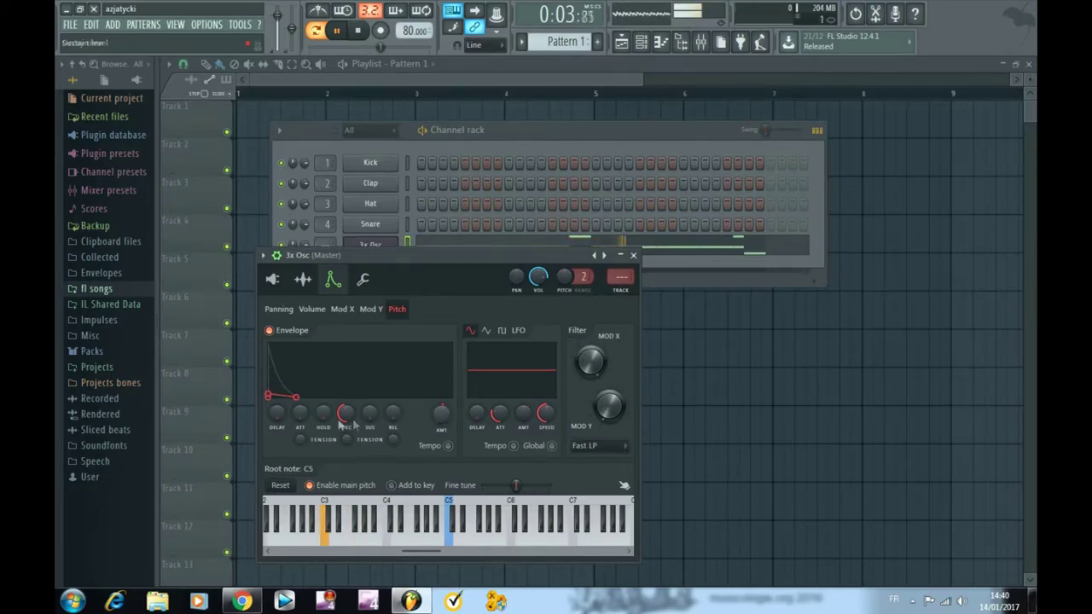
key(space)
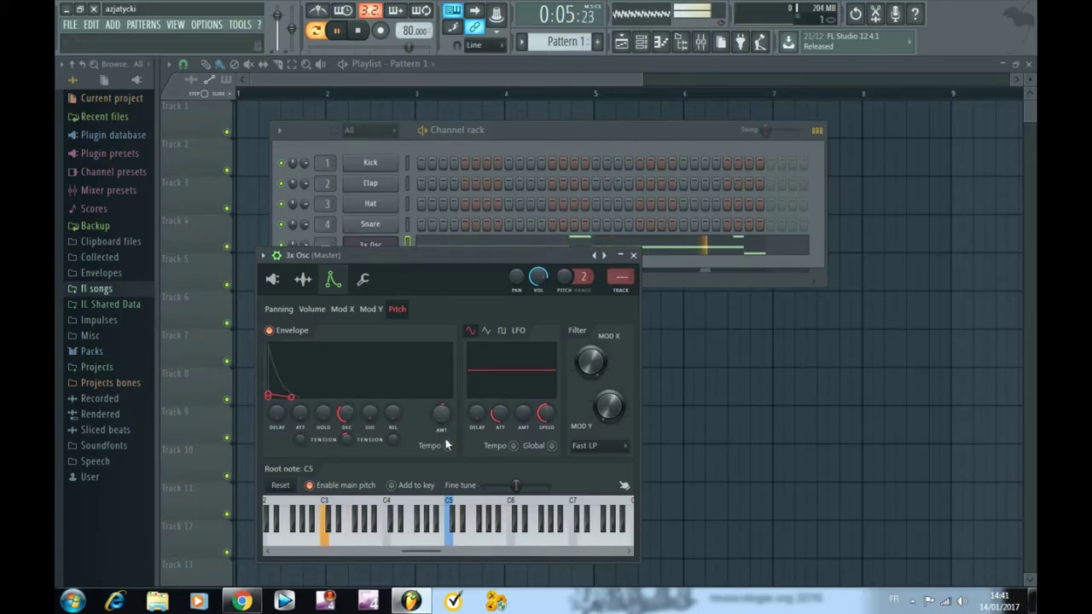
Look at the 3x Osc miscellaneous functions, stop playback and return to the pitch envelope.
click(362, 279)
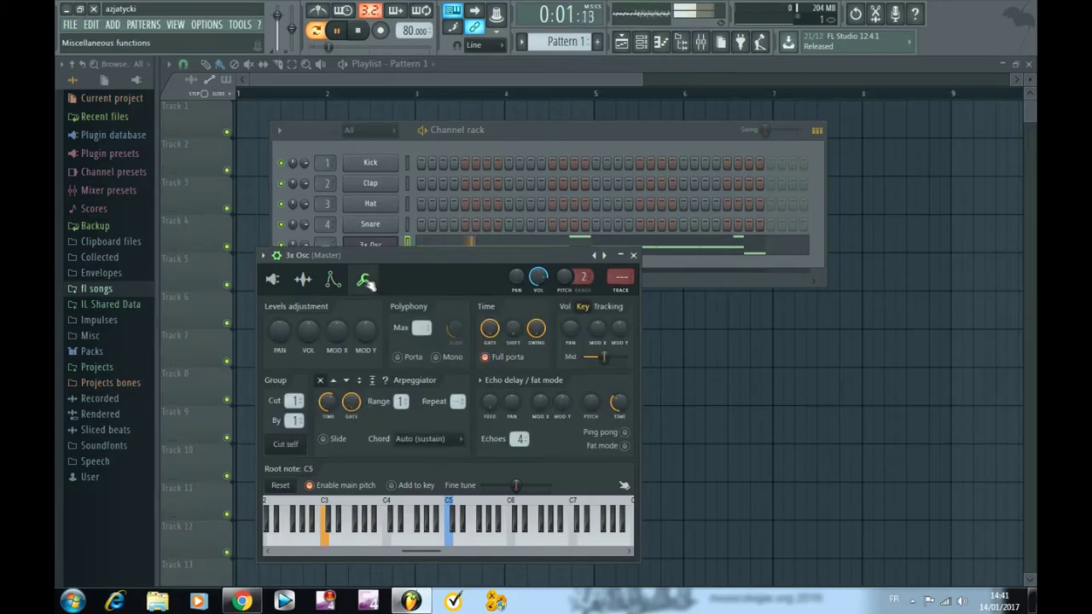
key(space)
click(333, 279)
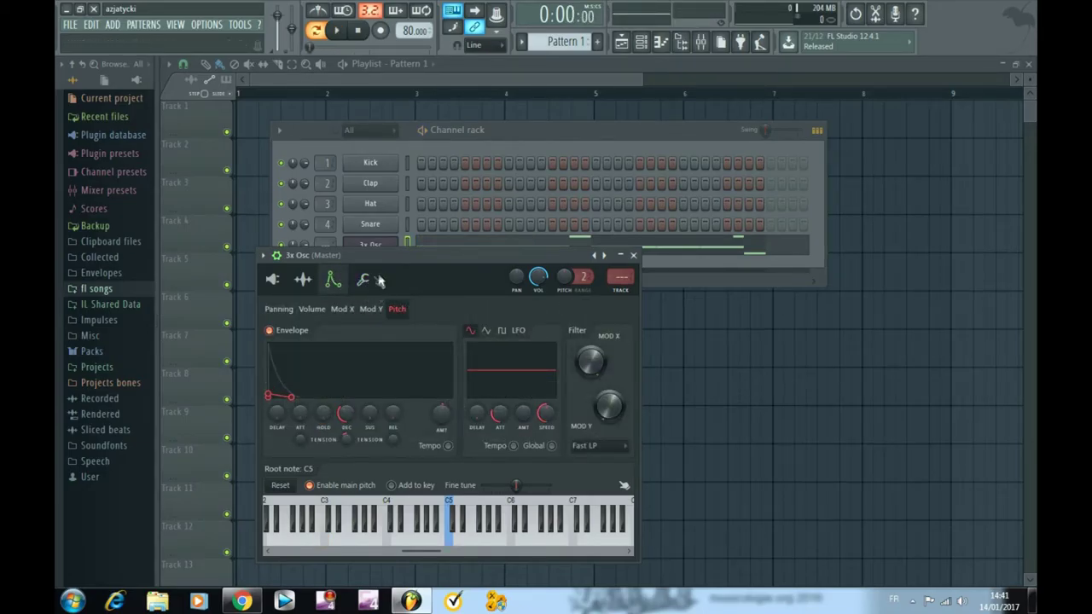
Play Pattern 1 and look through the 3x Osc miscellaneous, envelope and sample settings, returning to the oscillator page.
click(364, 281)
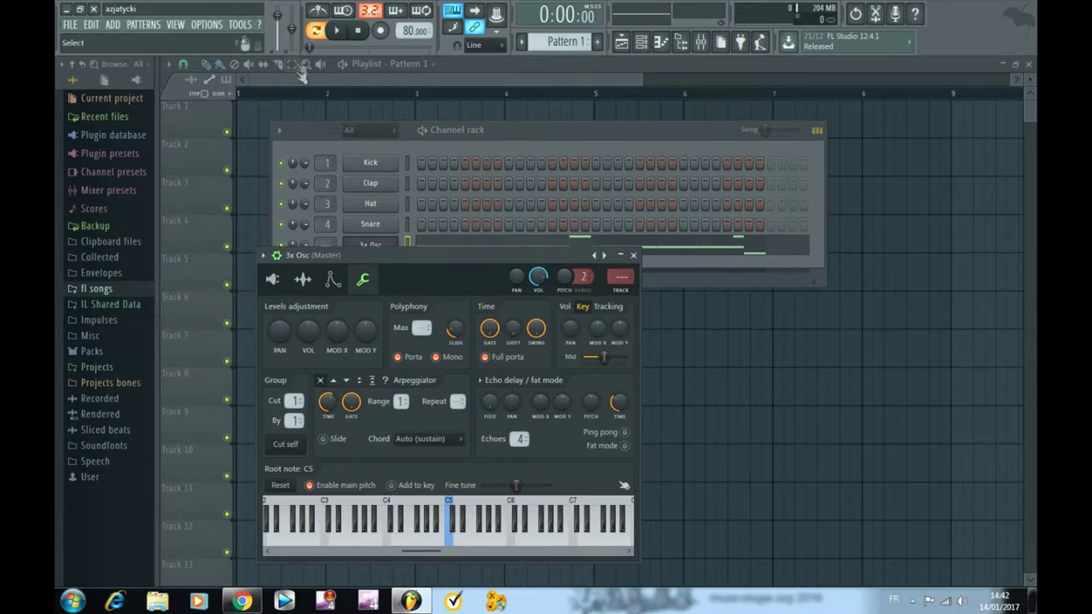
click(340, 33)
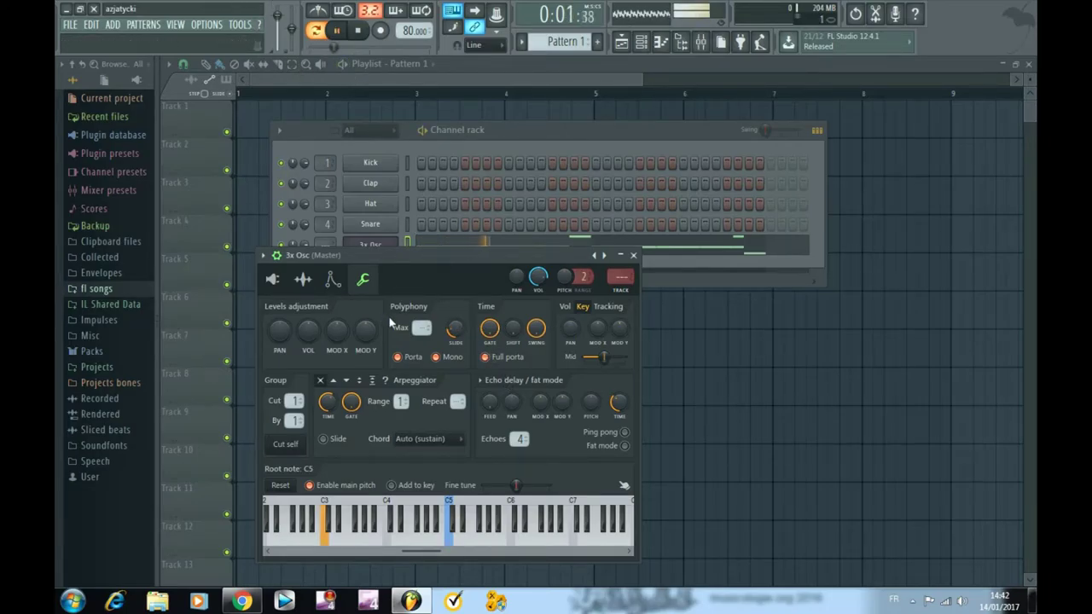
click(334, 283)
click(304, 282)
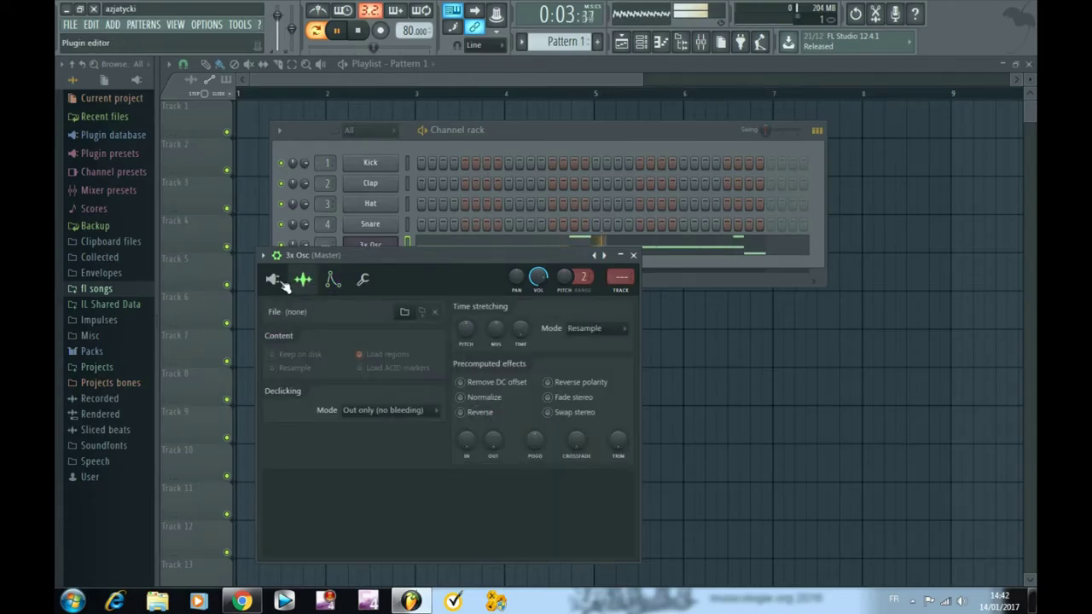
click(275, 282)
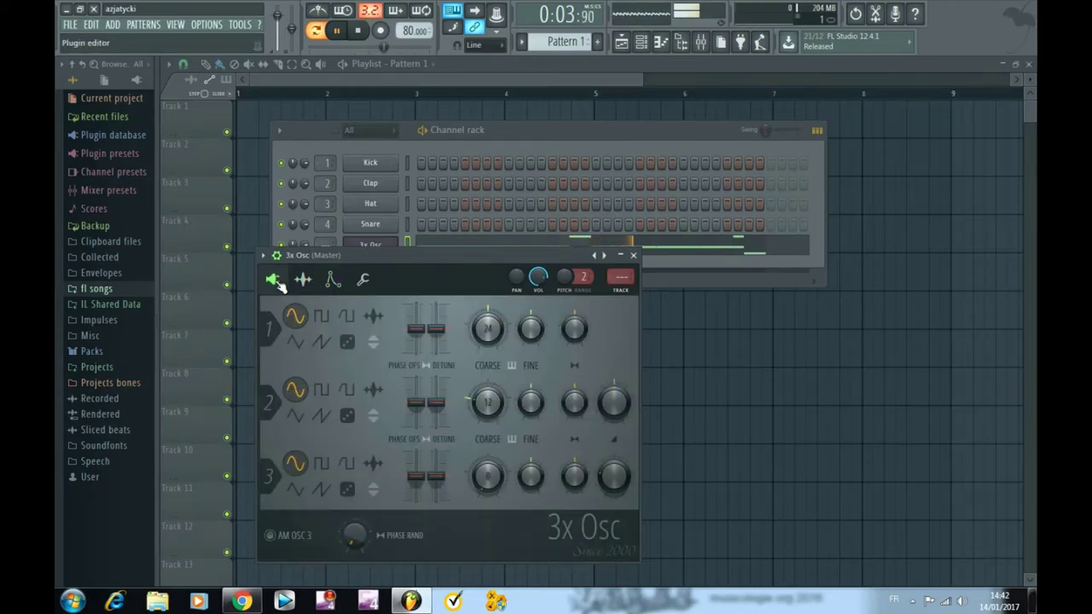
Transpose all 3x Osc notes in the piano roll down one octave during playback, then close the piano roll.
click(711, 247)
scroll(569, 105, down, 4)
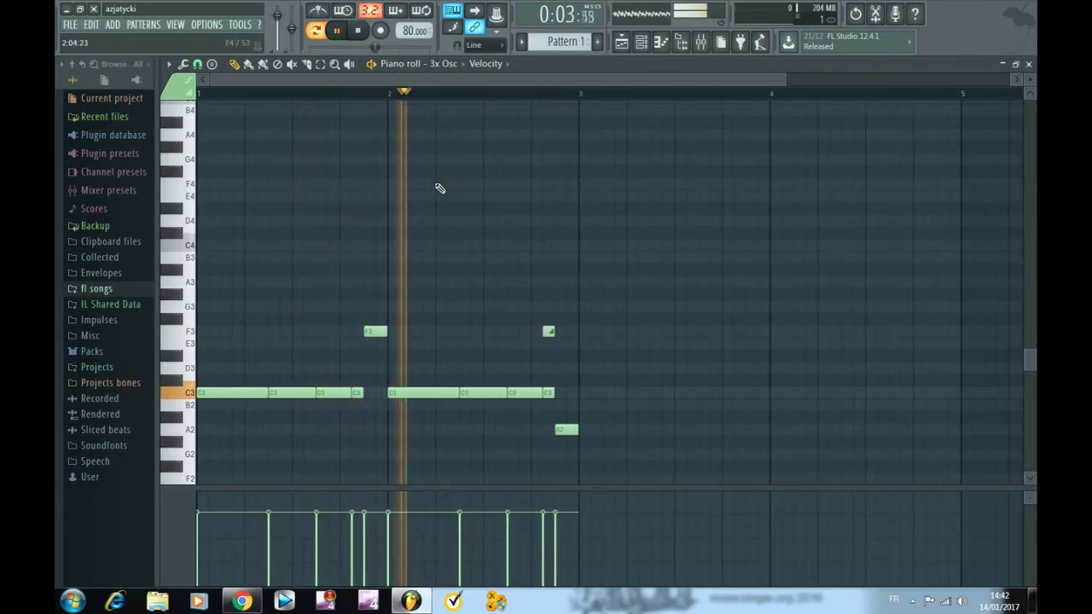
key(ctrl+Down)
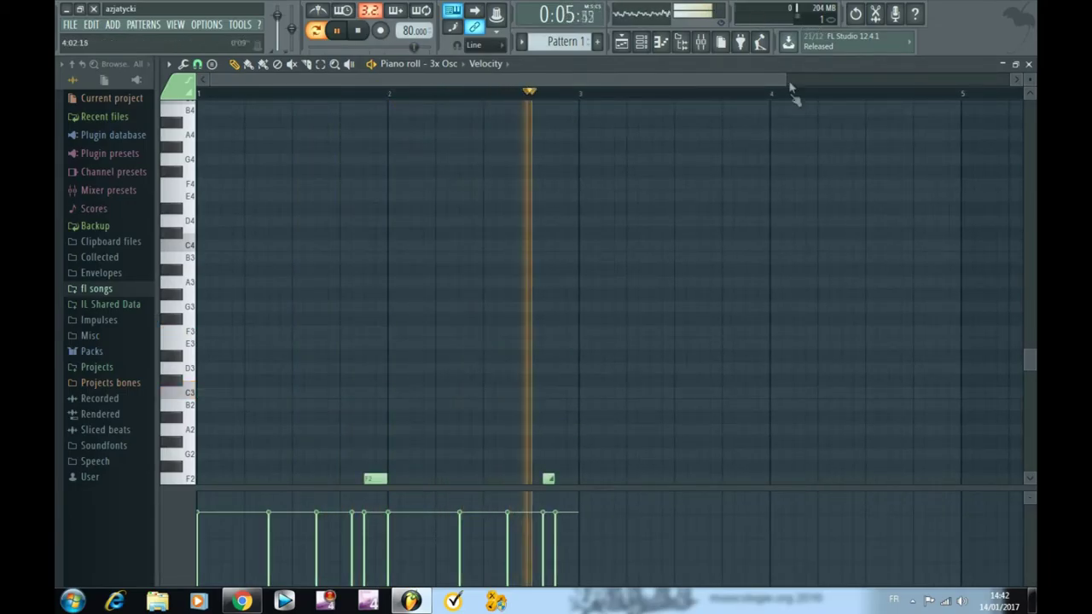
drag(785, 78, 331, 195)
scroll(560, 164, down, 3)
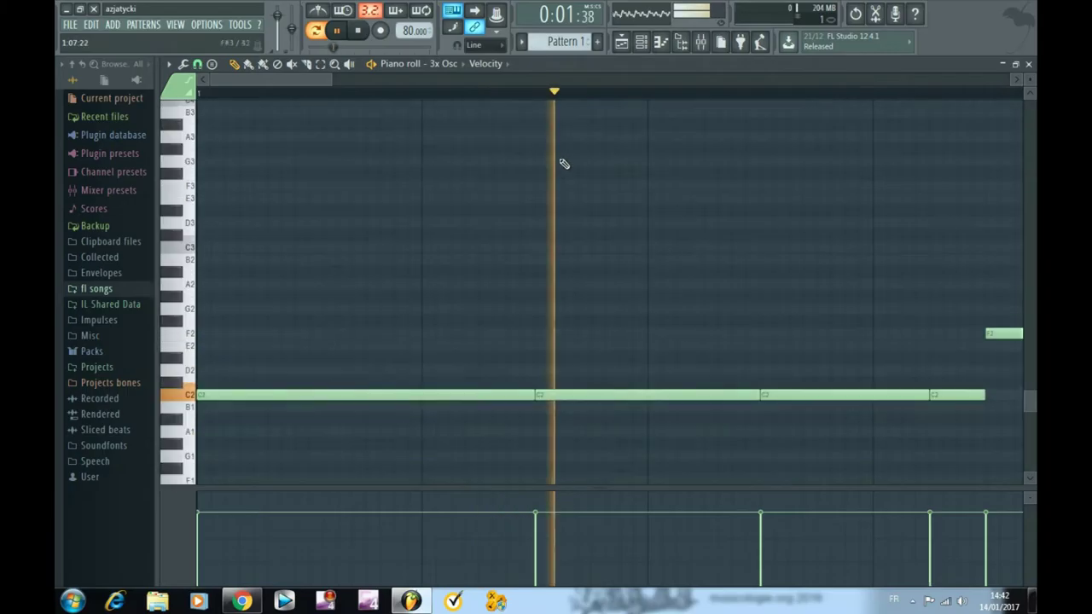
drag(328, 82, 554, 152)
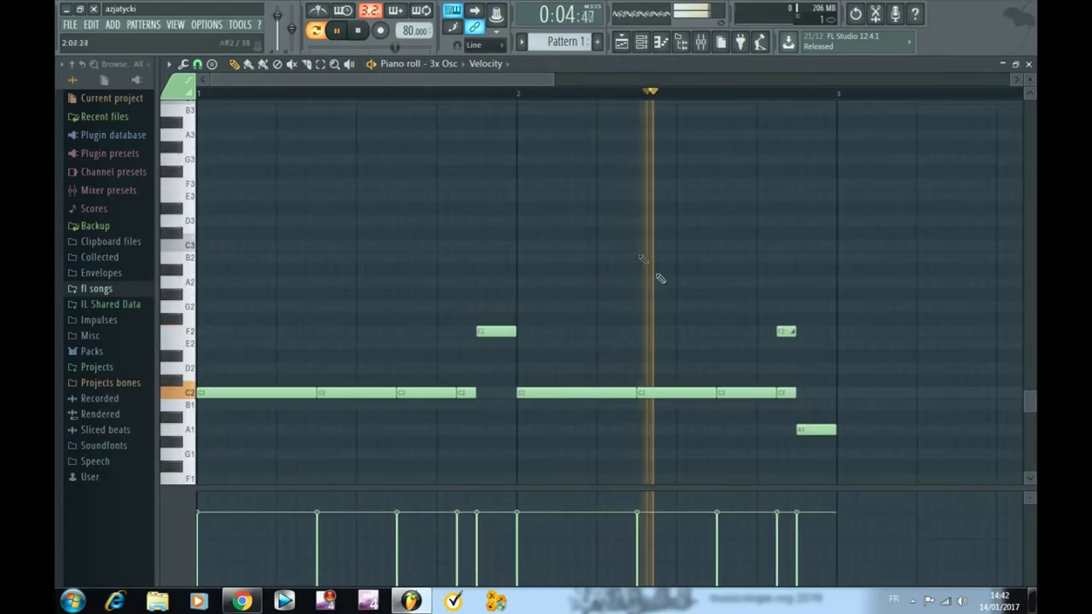
click(1029, 64)
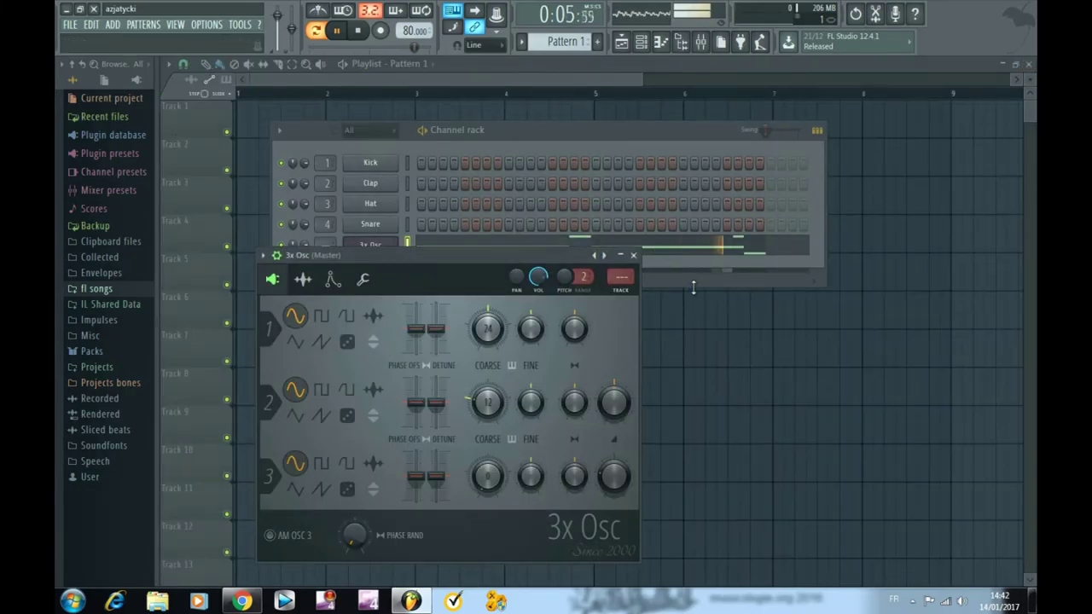
click(693, 259)
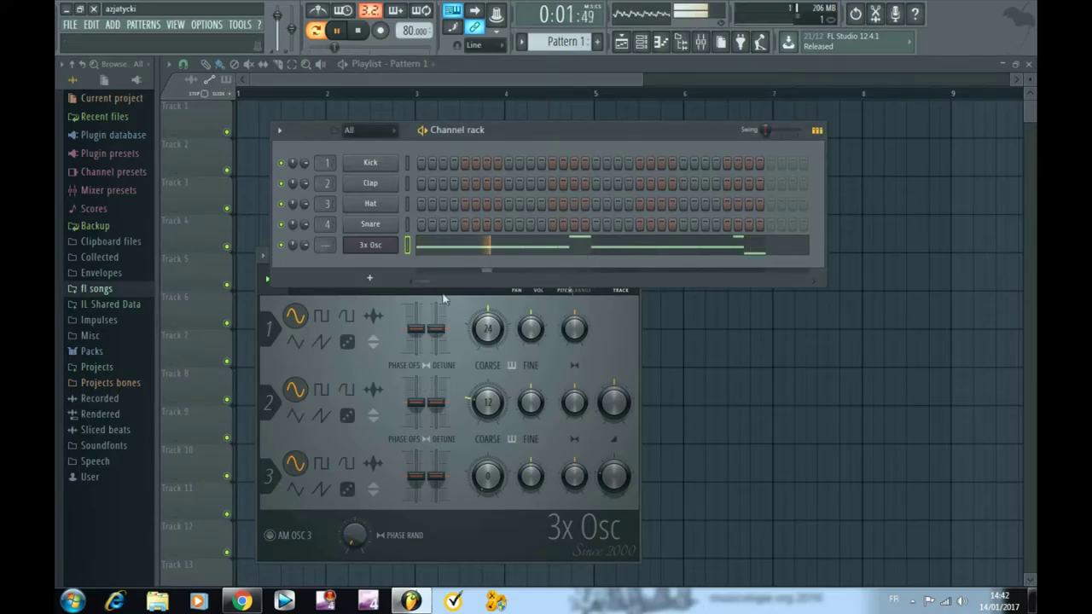
click(602, 342)
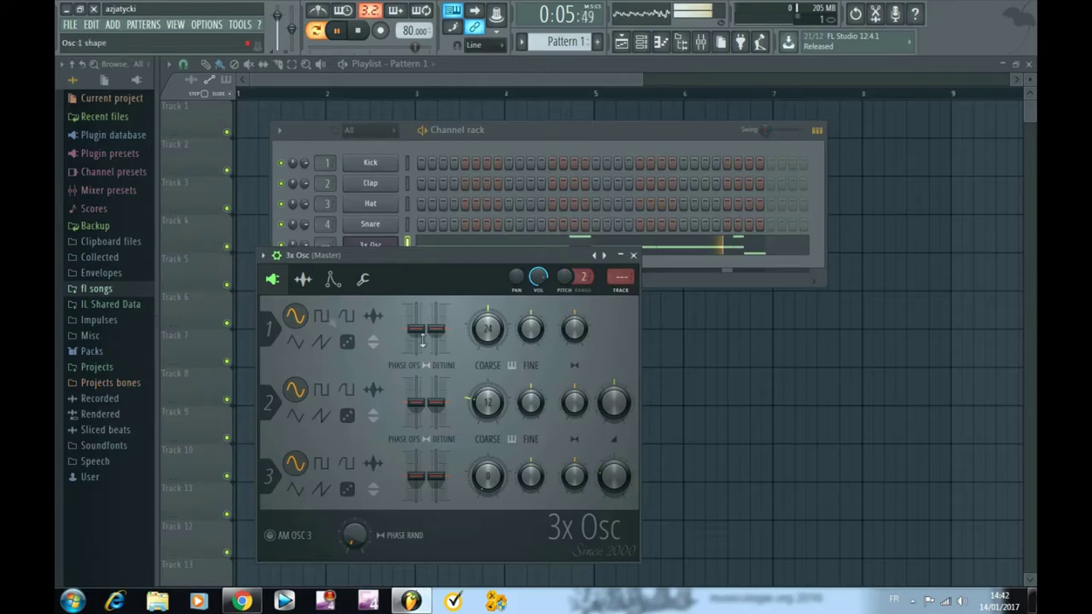
click(363, 279)
click(272, 279)
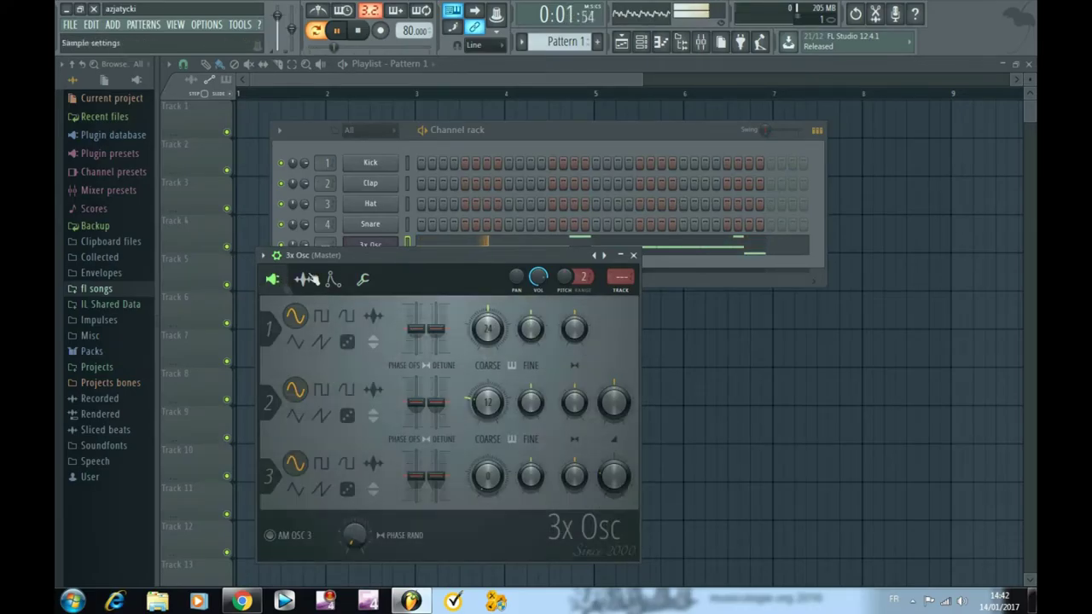
click(362, 283)
click(273, 281)
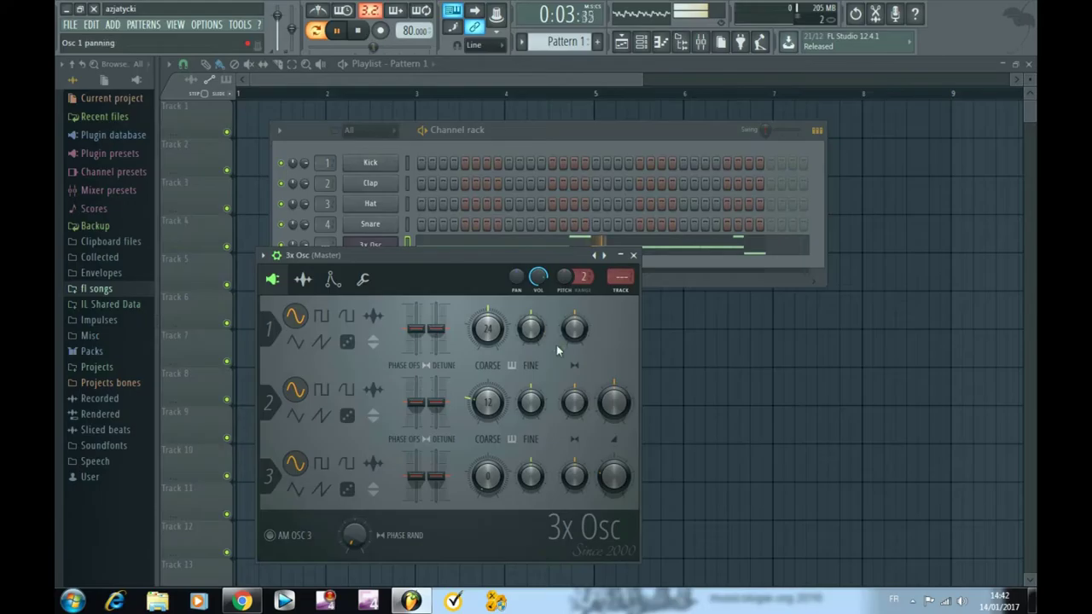
Try the 3x Osc notes another octave lower in the piano roll, then raise them back and close the piano roll.
click(663, 249)
key(ctrl+Down)
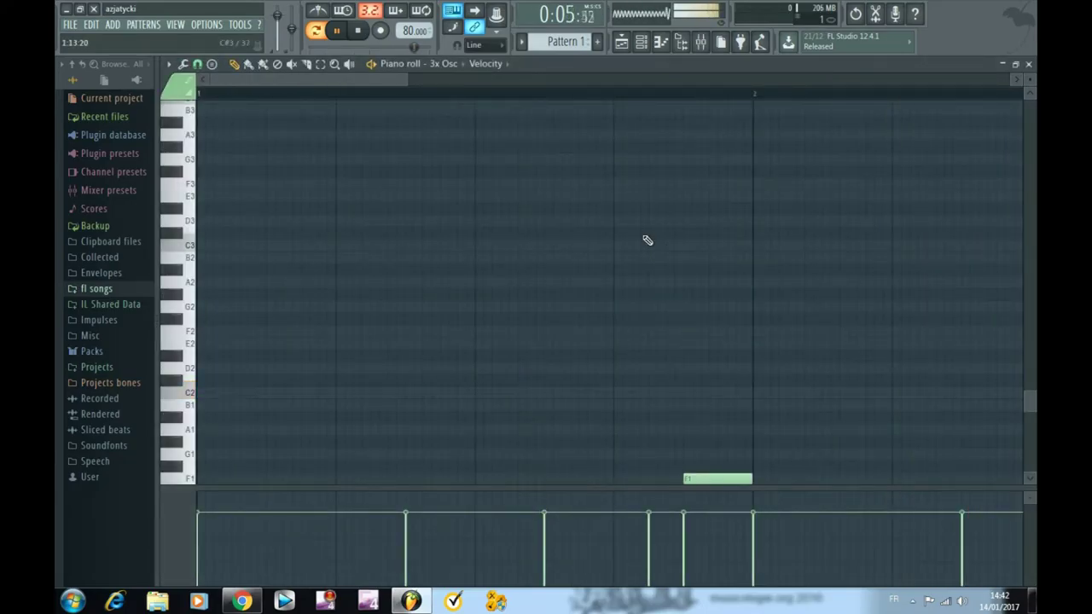
key(ctrl+Up)
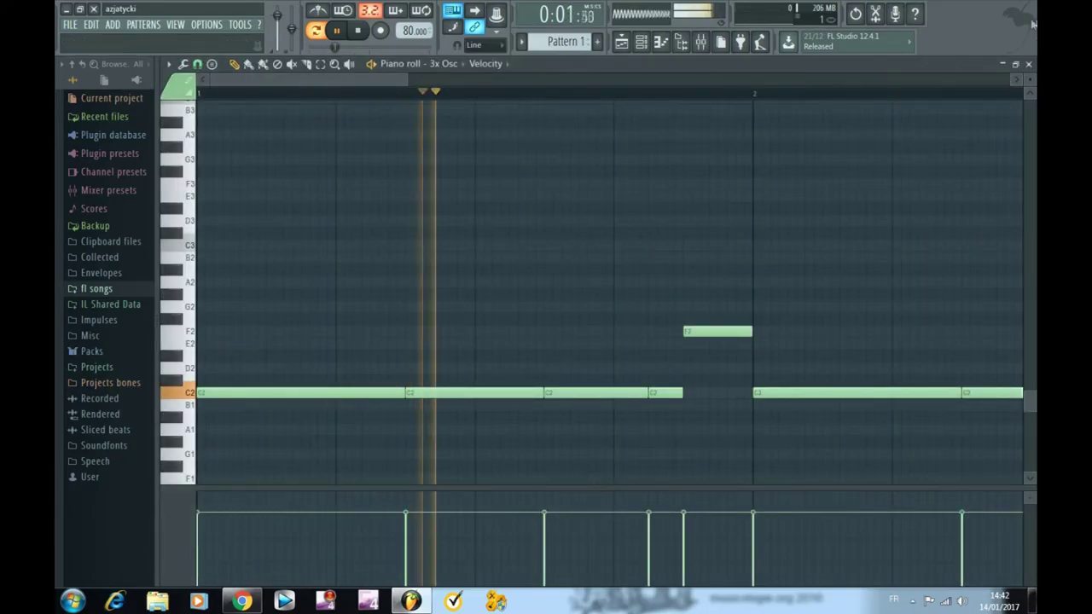
click(1028, 63)
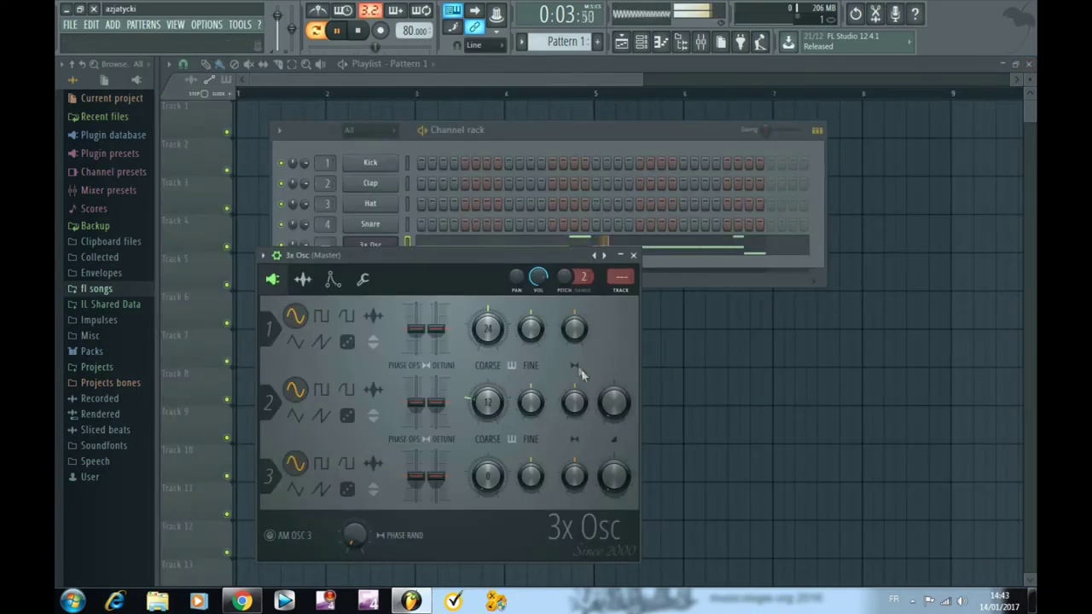
Set oscillator 1 of the 3x Osc to a square wave and stop playback.
click(332, 318)
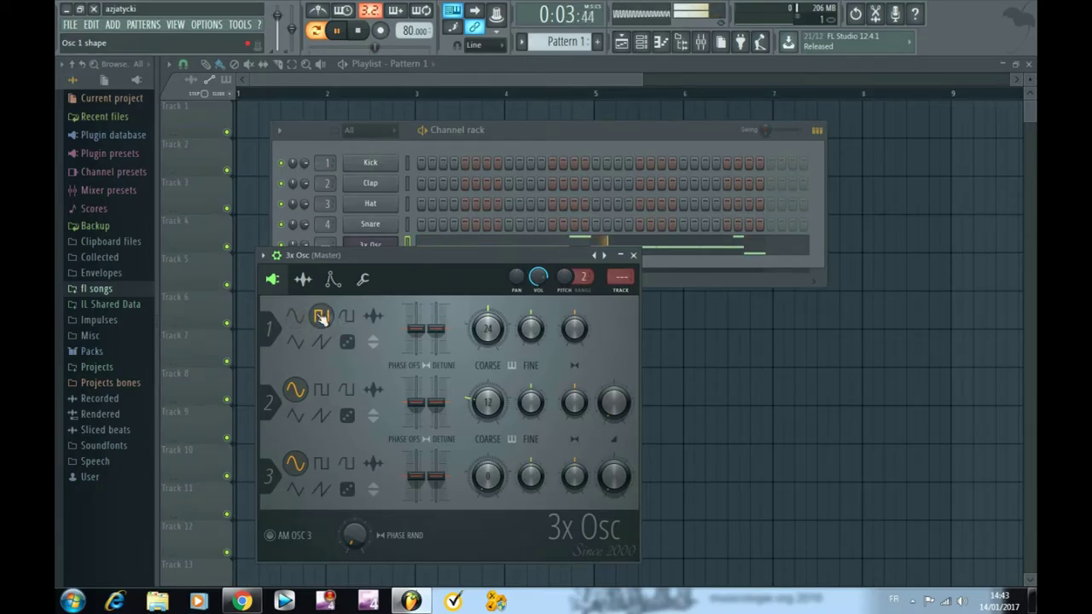
key(space)
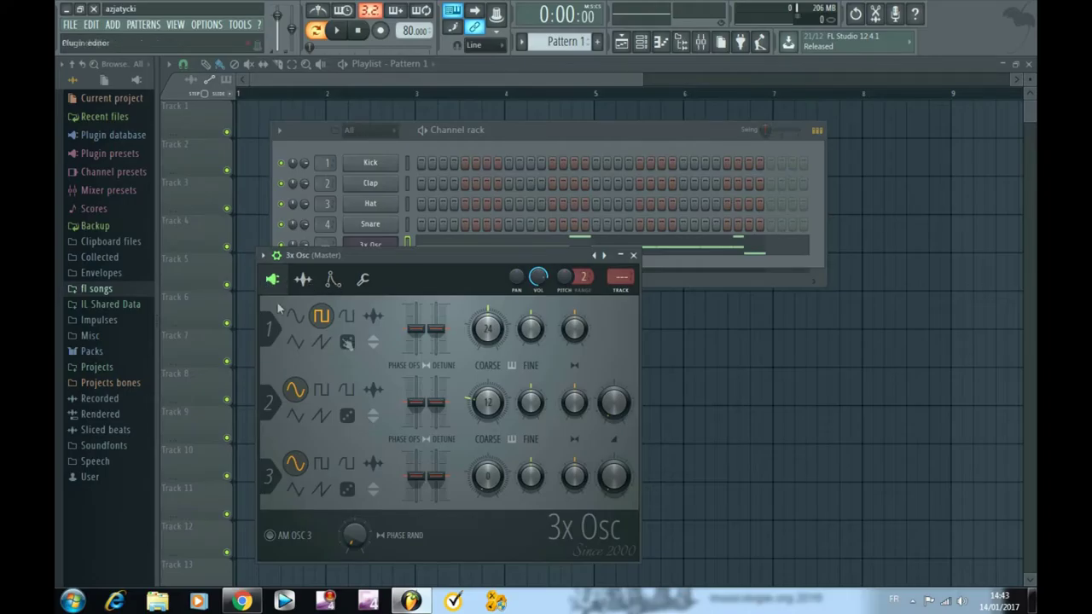
Route the 3x Osc to mixer track 5 and load Fruity Parametric EQ 2 into the track's first effect slot.
click(621, 277)
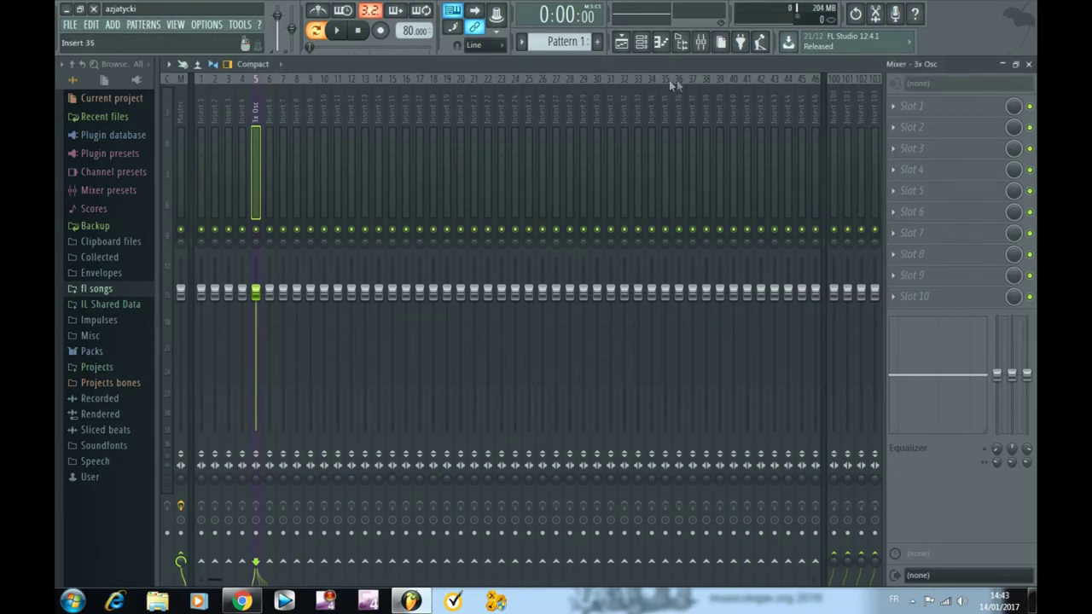
click(888, 109)
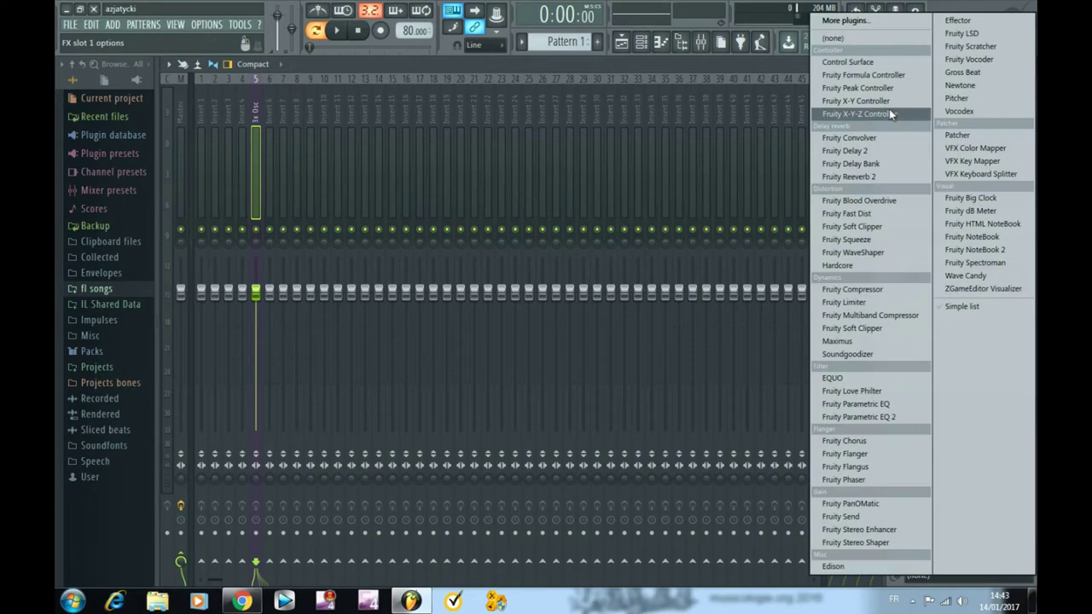
click(897, 417)
Move EQ band 7 down in frequency and turn it into a low-pass filter while starting and stopping Pattern 1.
key(space)
drag(482, 309, 381, 375)
key(space)
mouse_move(638, 237)
mouse_down()
mouse_move(638, 272)
mouse_move(641, 227)
mouse_up()
key(space)
Fine-tune the band 7 low-pass to about 630 Hz with a 39% bandwidth while auditioning Pattern 1, then stop playback.
scroll(376, 310, up, 5)
scroll(377, 311, down, 4)
mouse_move(376, 310)
mouse_down()
mouse_move(350, 309)
mouse_move(400, 310)
mouse_move(383, 310)
mouse_up()
key(space)
scroll(356, 312, up, 5)
key(space)
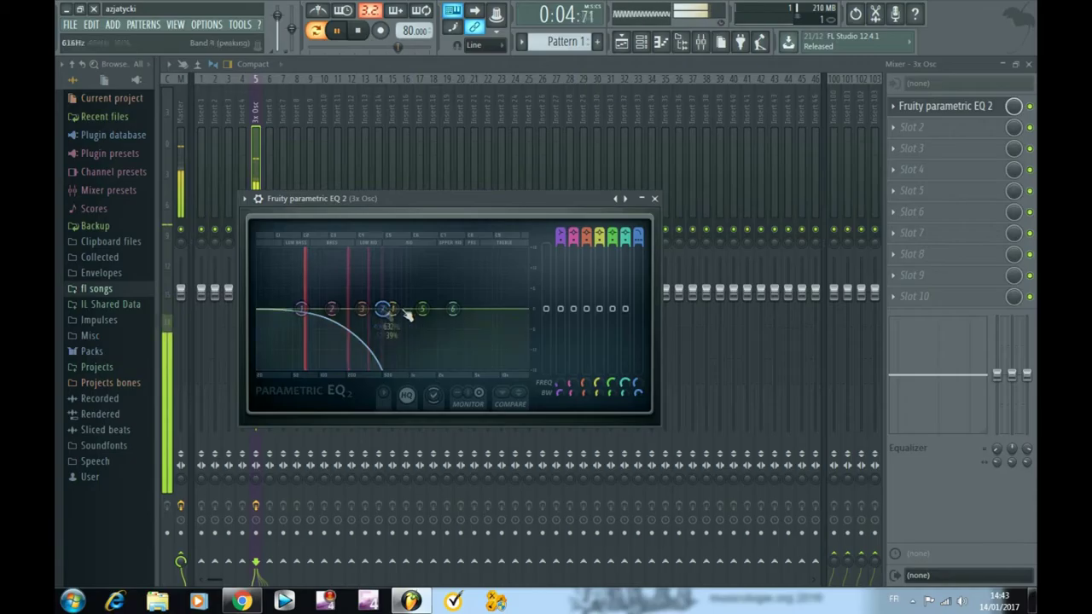
key(space)
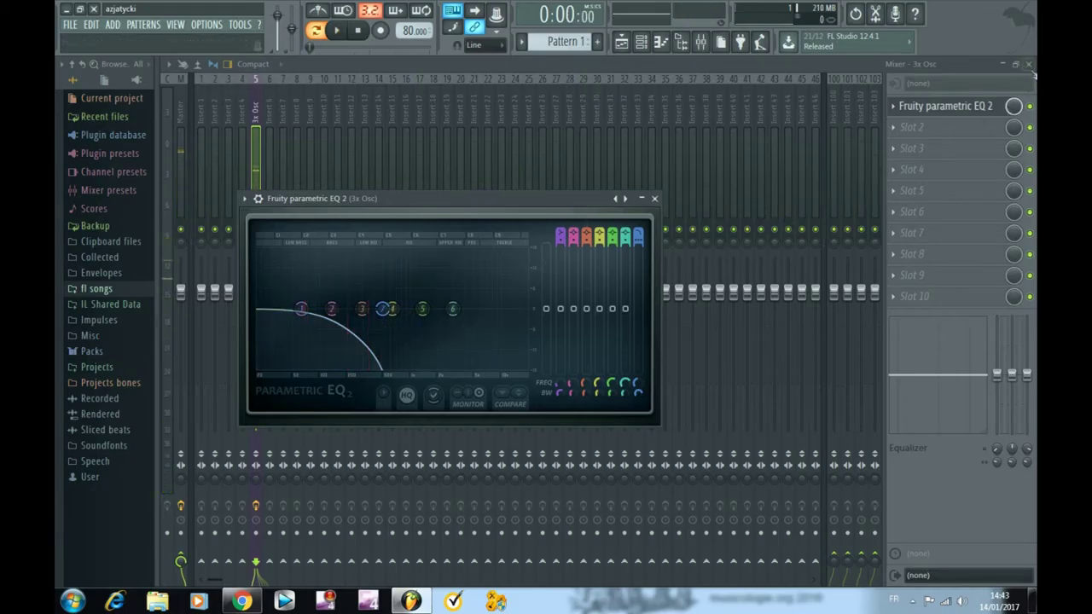
Close the mixer and bring the 3x Osc window back to the front from the channel rack.
click(893, 106)
click(904, 122)
click(716, 62)
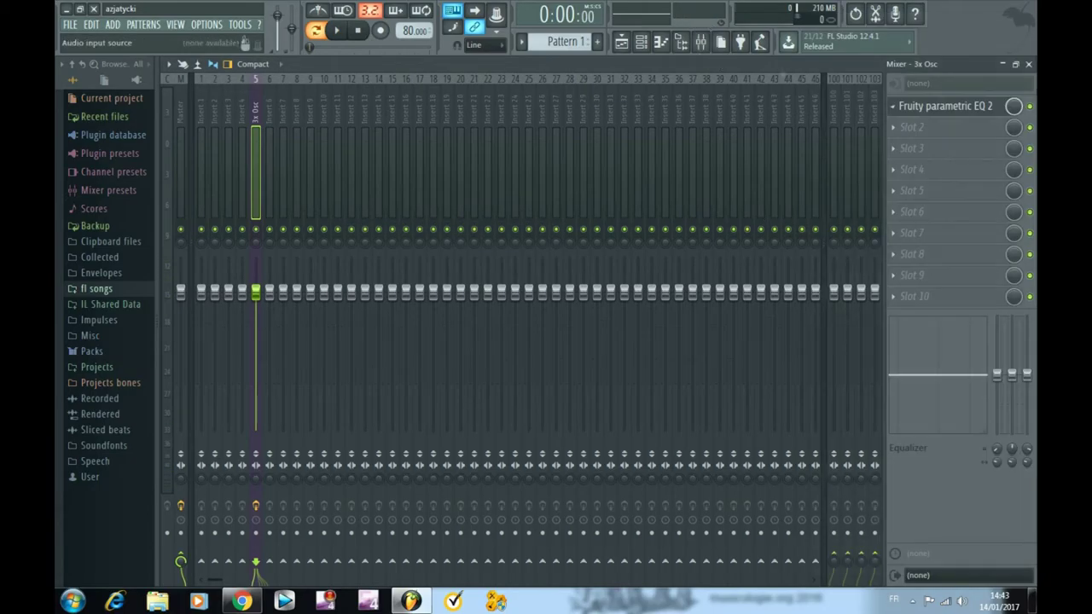
click(1028, 65)
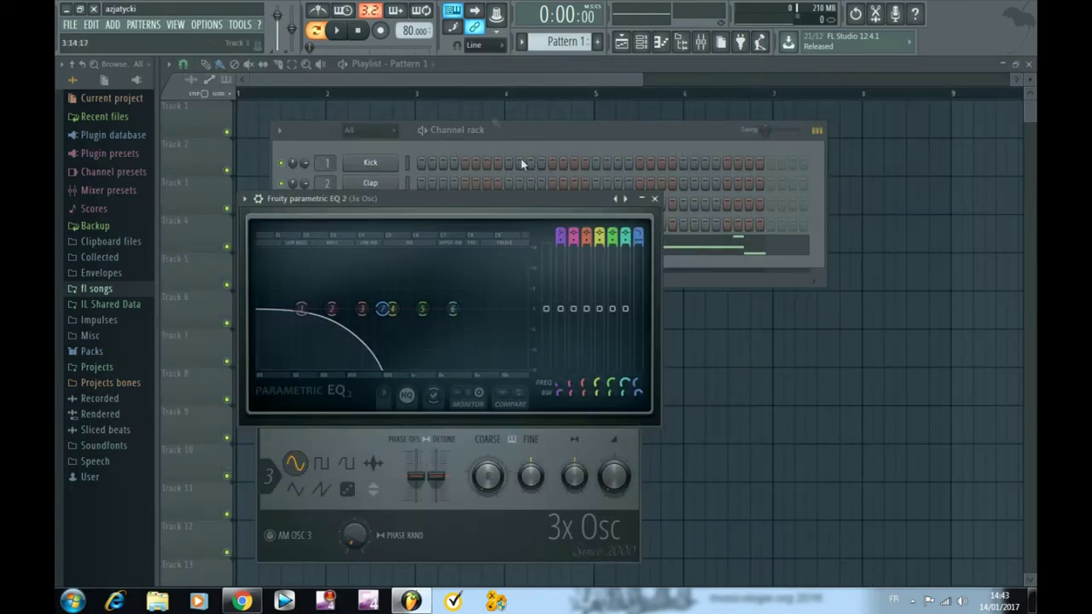
click(703, 267)
click(367, 247)
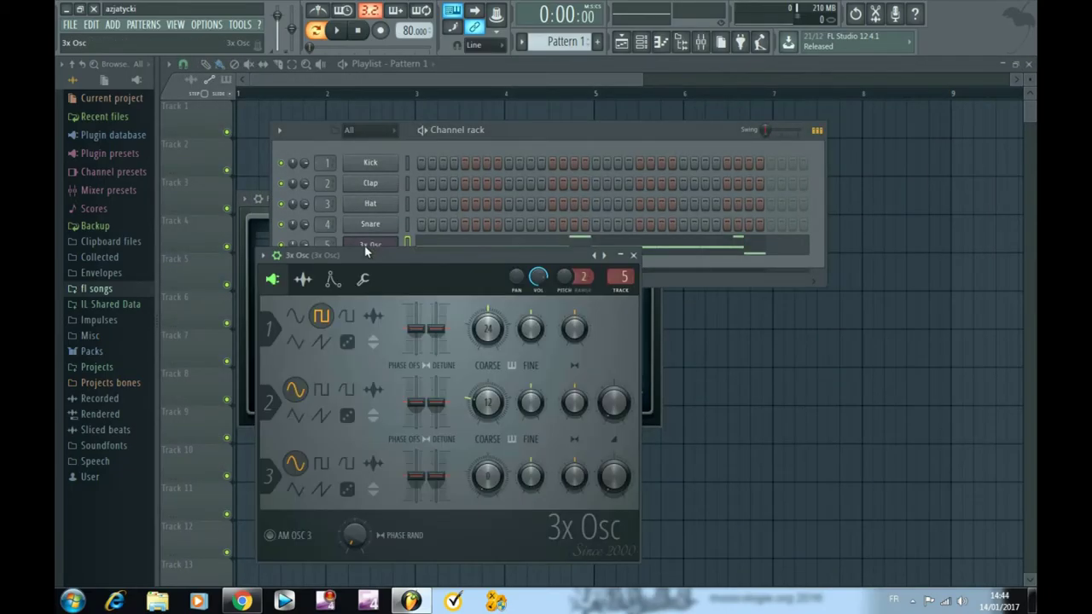
Set the filter type in the 3x Osc envelope and instrument settings to LP.
drag(475, 257, 497, 223)
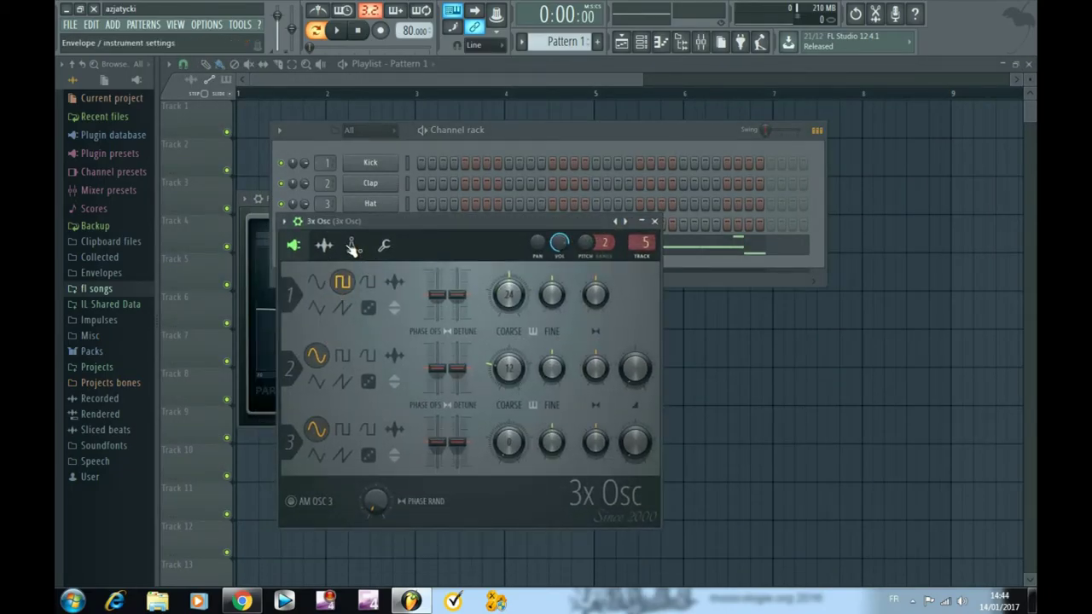
click(353, 247)
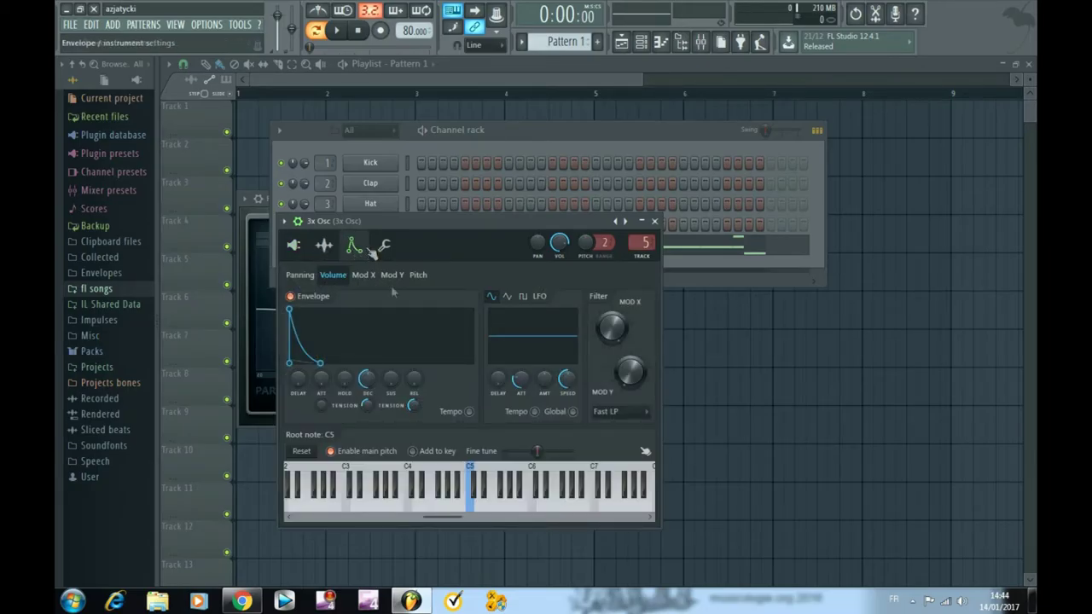
click(629, 415)
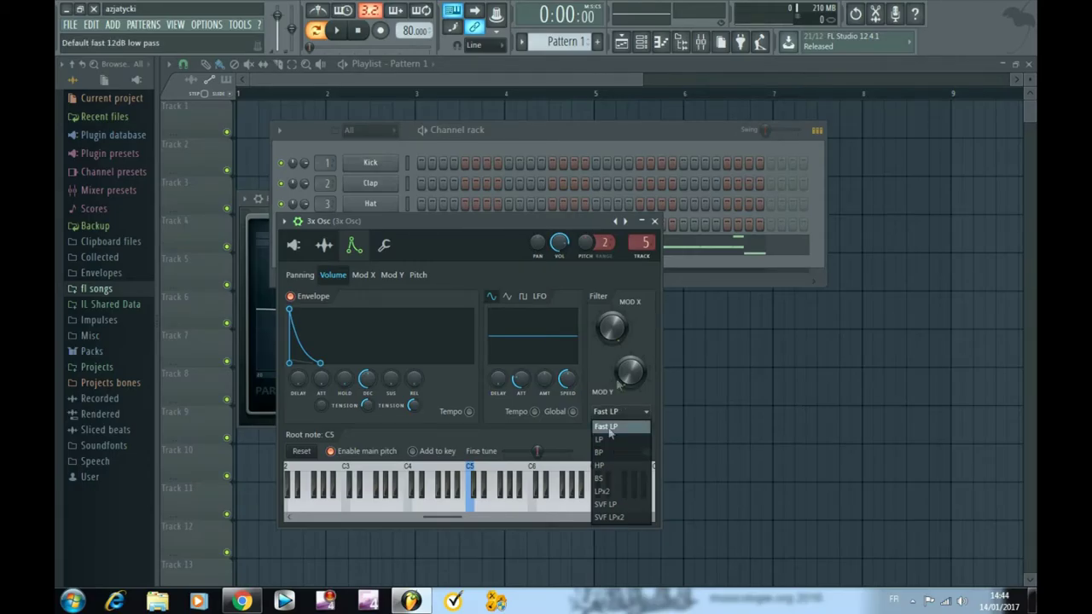
click(617, 441)
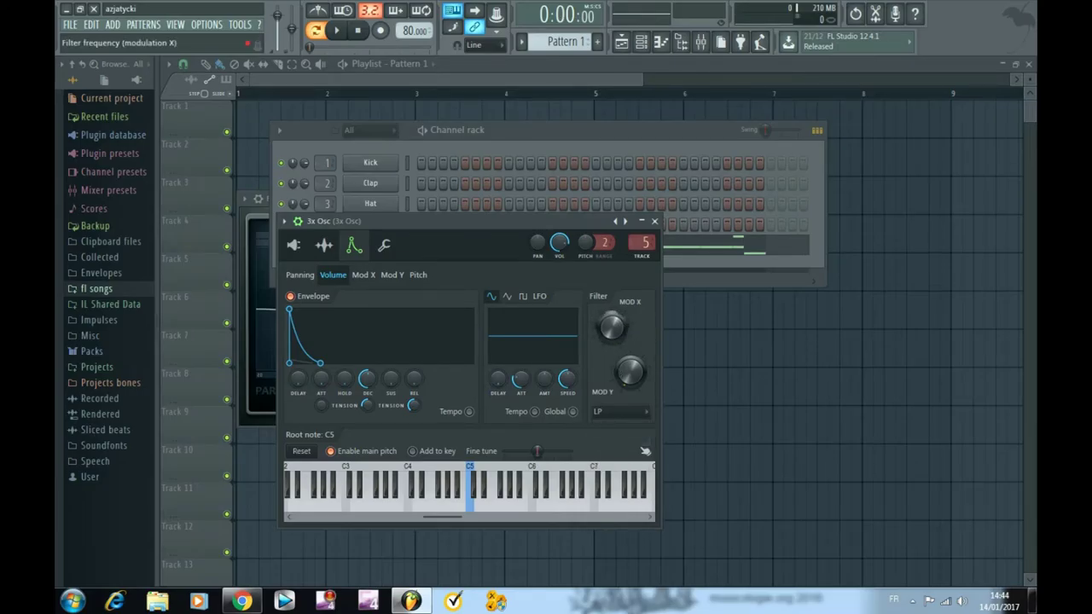
Audition Pattern 1 while adjusting the 3x Osc filter frequency (Mod X), then stop playback.
key(space)
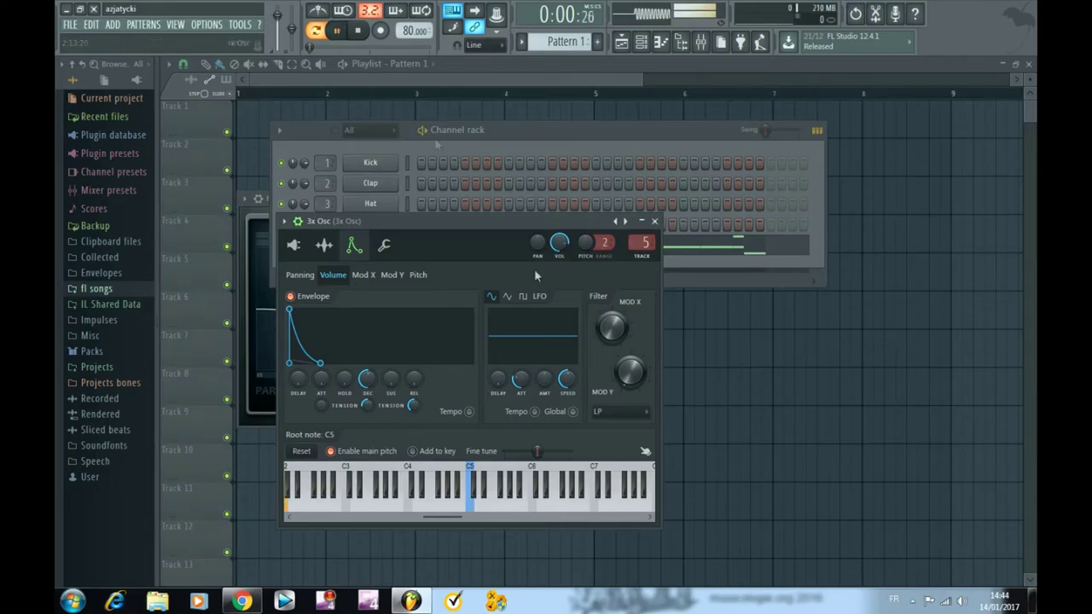
key(space)
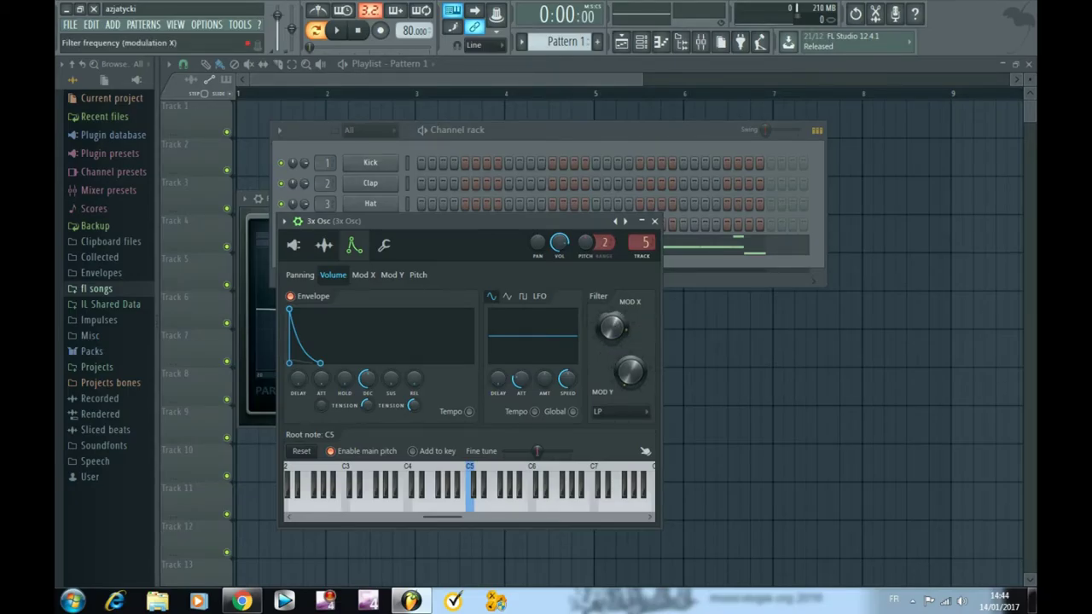
key(space)
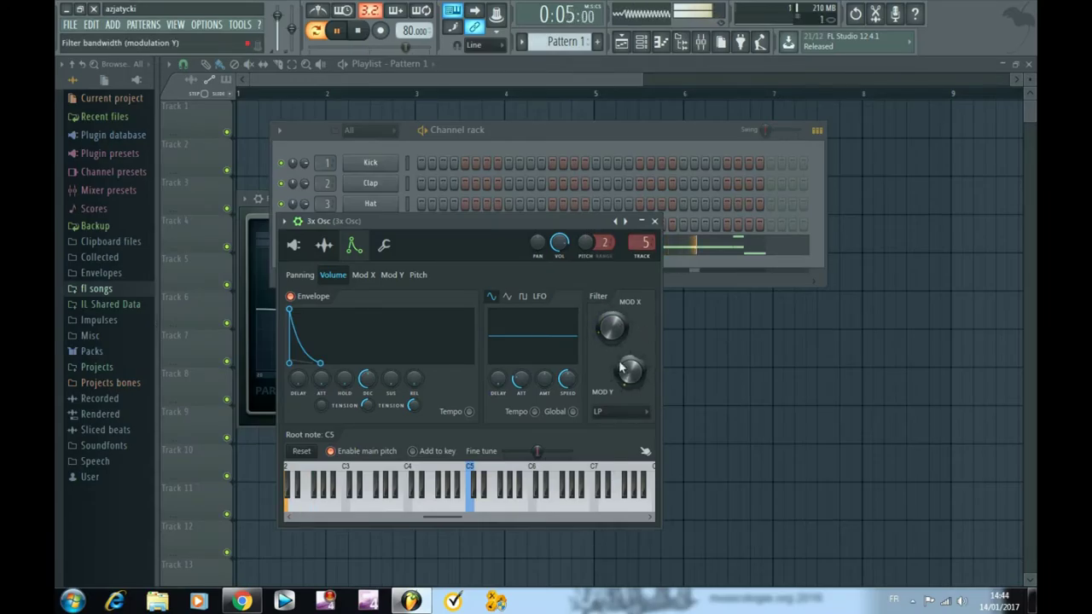
click(357, 30)
Reopen the 3x Osc track's Fruity Parametric EQ 2, steepen band 7's low-pass curve, then close the mixer and play Pattern 1.
click(699, 41)
click(943, 109)
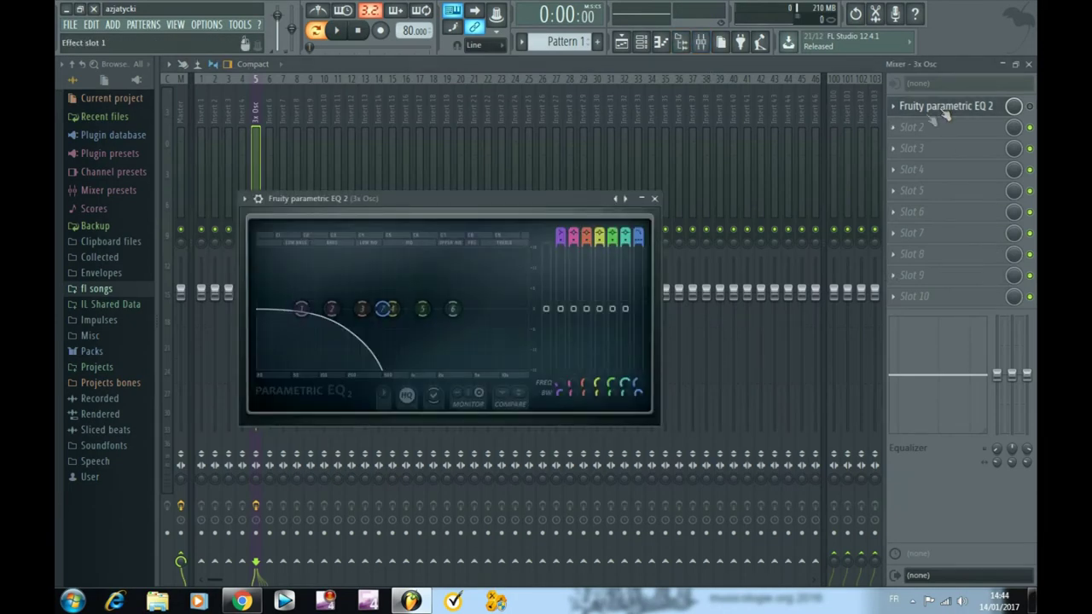
mouse_move(381, 308)
mouse_down()
mouse_move(370, 309)
mouse_move(417, 308)
mouse_move(354, 308)
mouse_move(422, 309)
mouse_move(354, 309)
mouse_move(386, 309)
mouse_up()
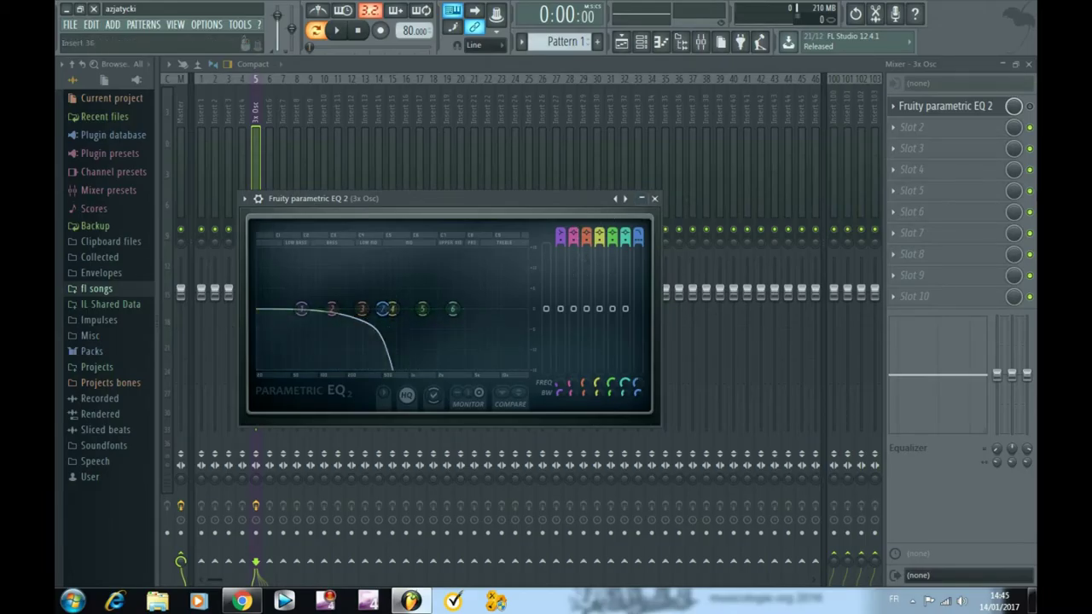
key(F9)
key(space)
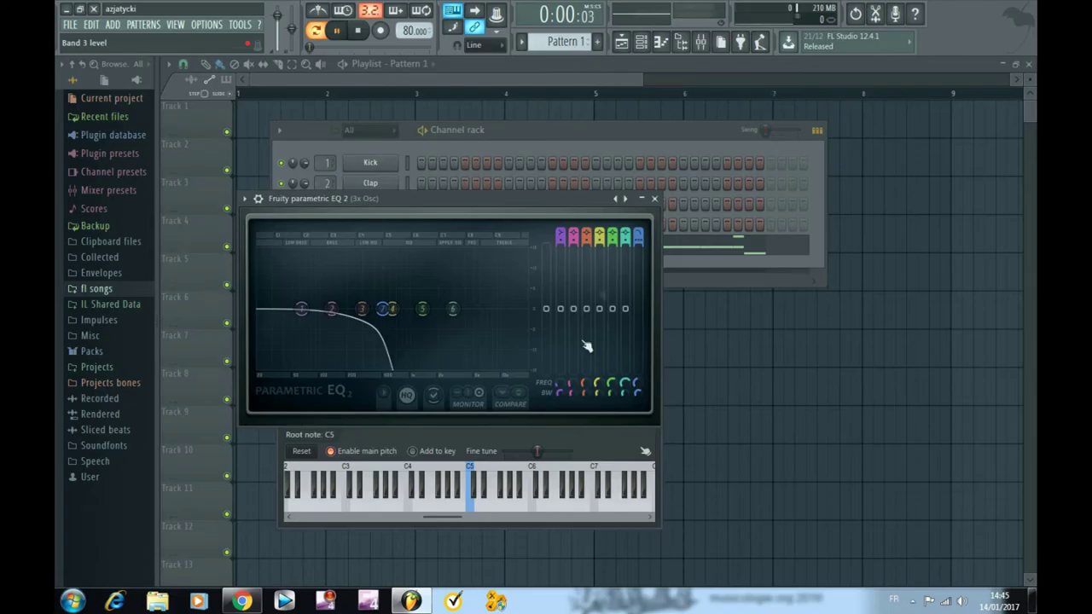
Stop playback and reopen the 3x Osc oscillator settings from the channel rack.
click(720, 263)
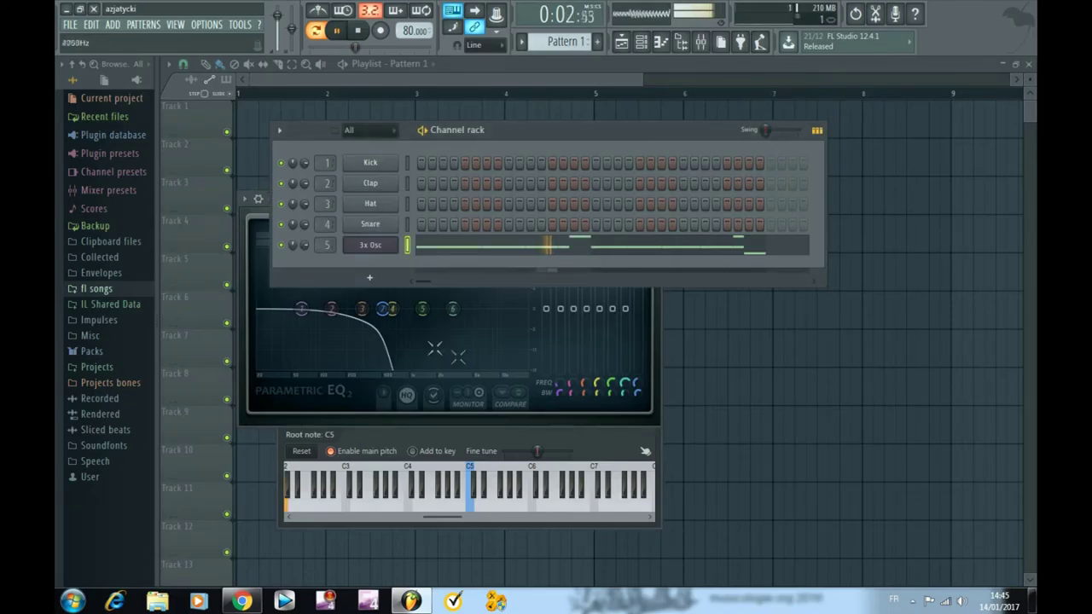
key(space)
click(371, 244)
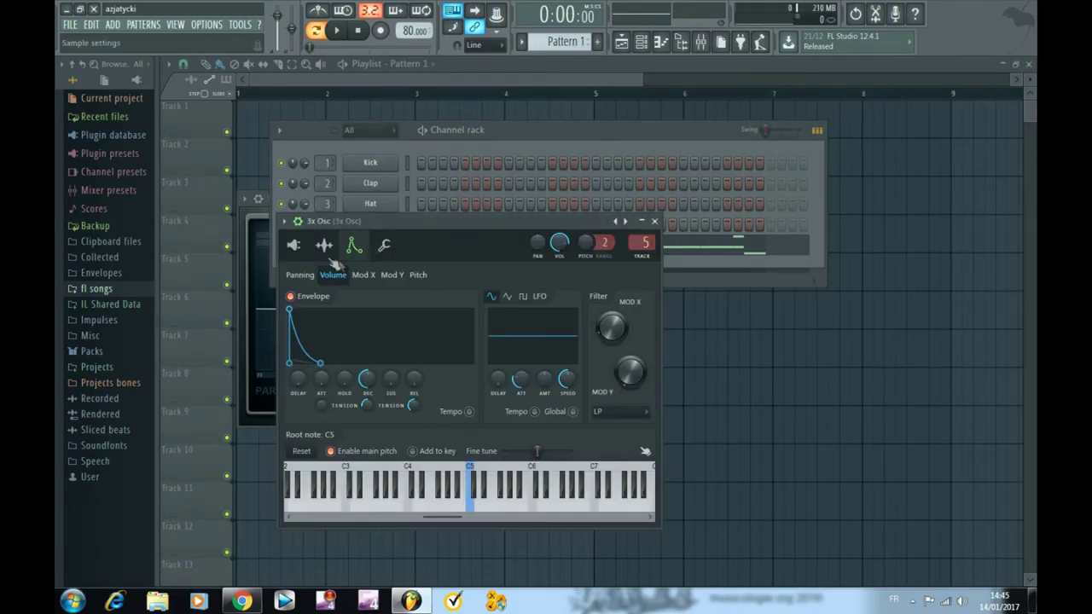
click(294, 247)
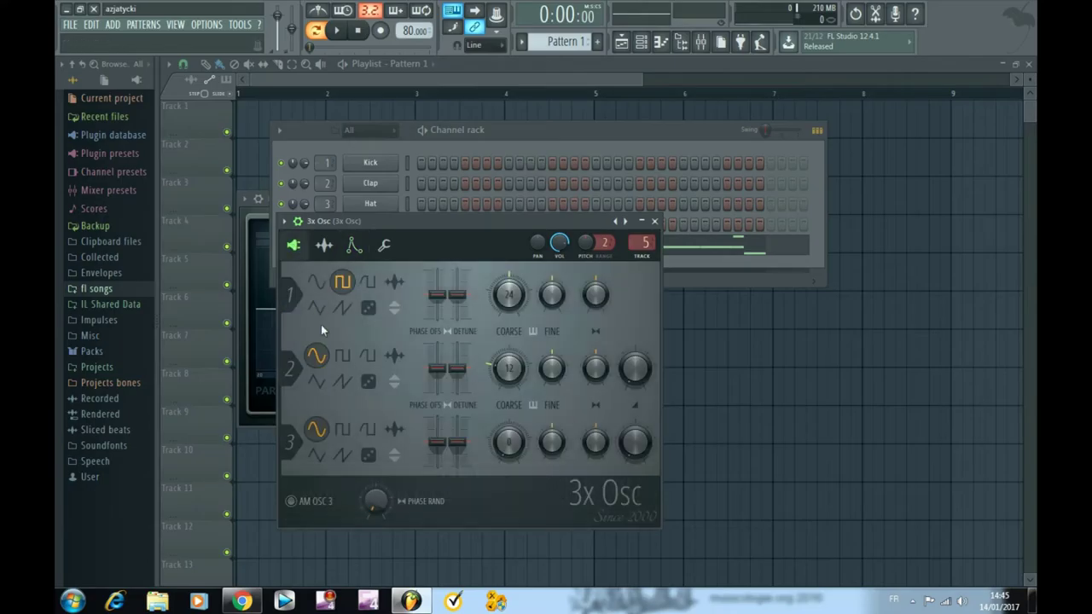
Set oscillator 1 of the 3x Osc to the rounded saw wave and audition Pattern 1 with it.
click(368, 284)
key(space)
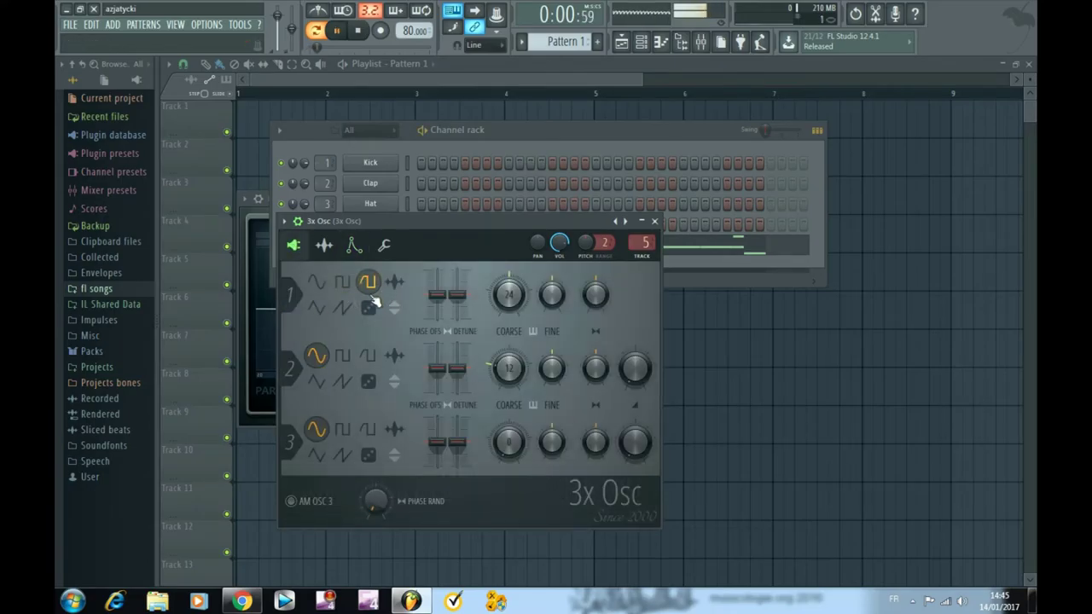
click(354, 246)
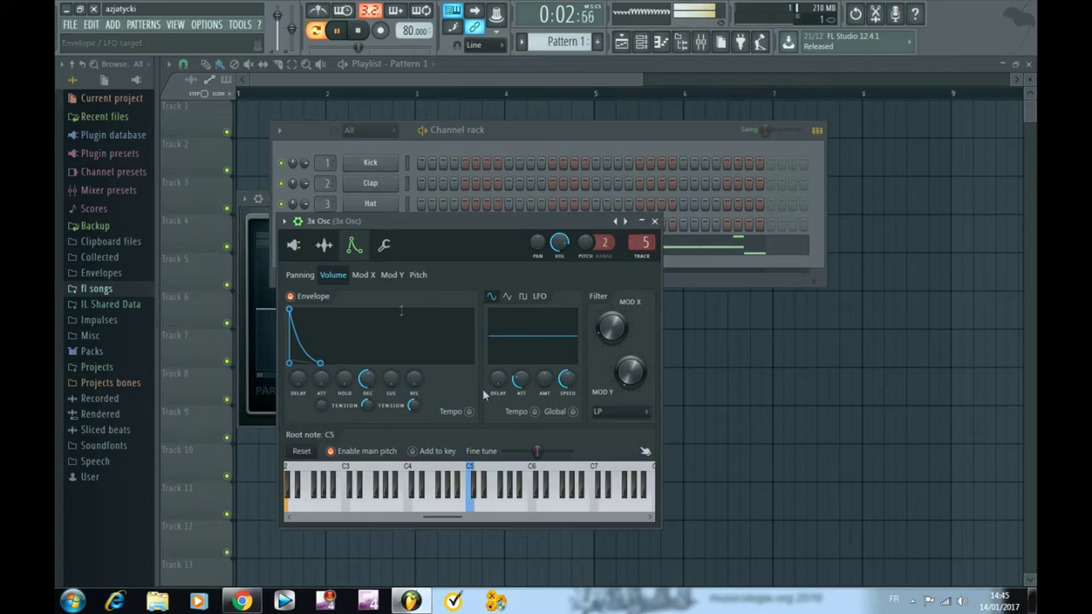
click(300, 246)
key(space)
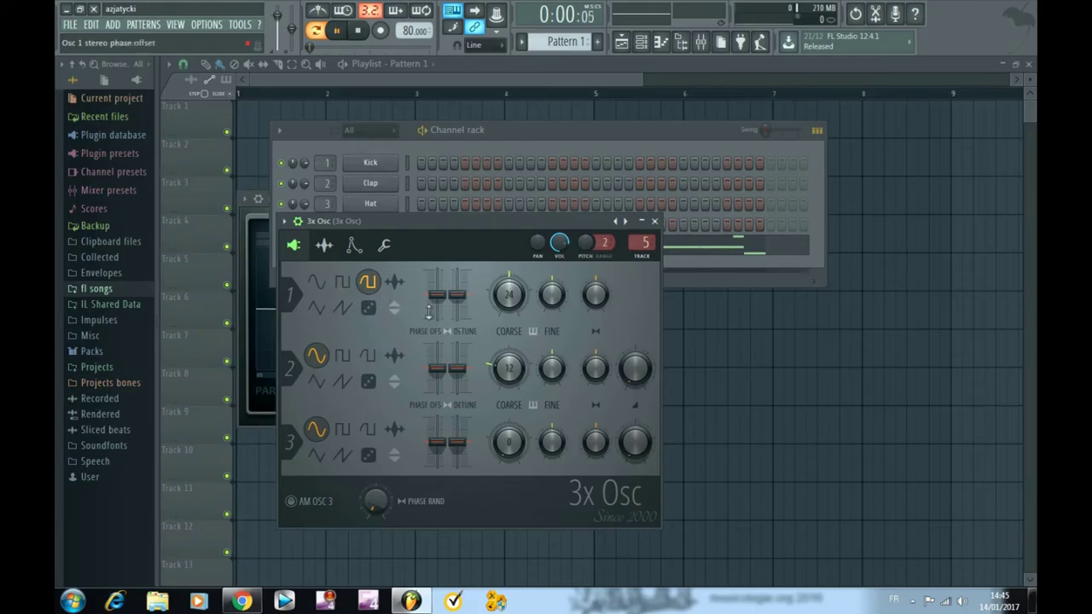
Set oscillator 1 to a triangle wave and audition Pattern 1 while adjusting the filter frequency (Mod X).
click(315, 308)
key(space)
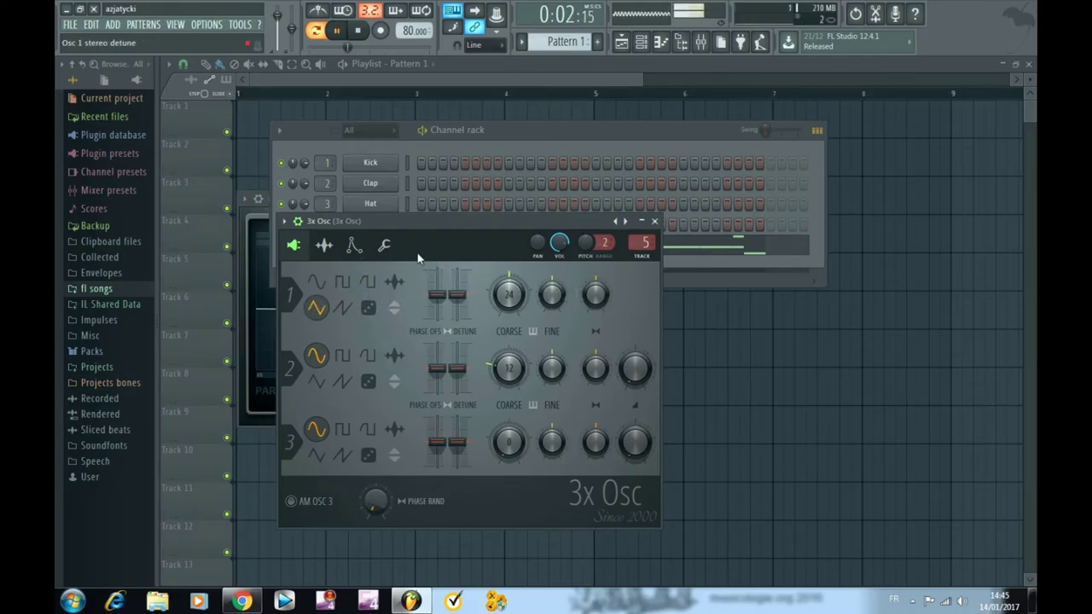
click(353, 246)
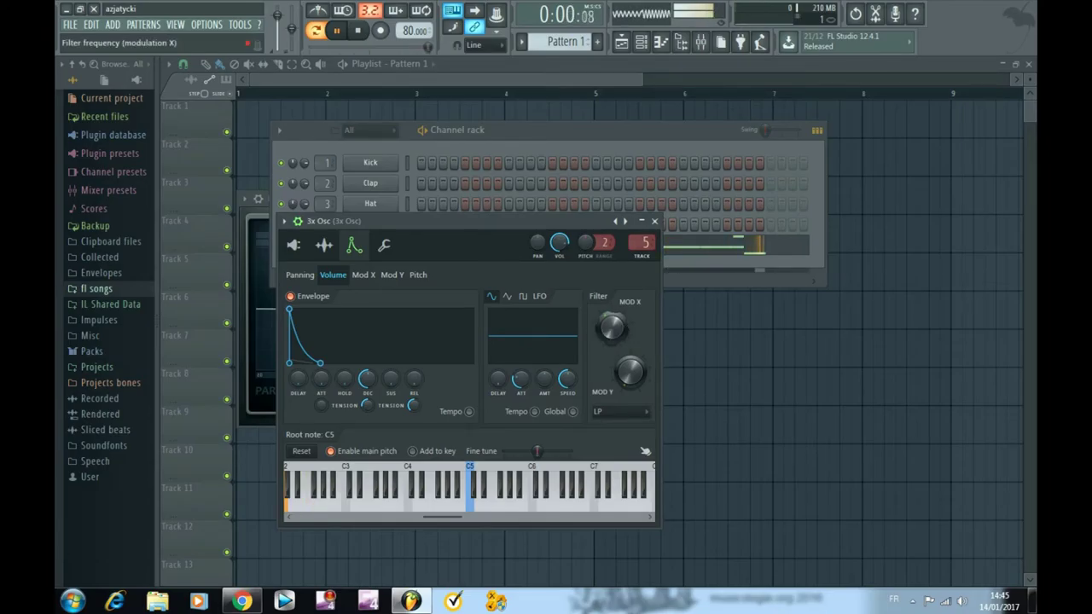
Set oscillator 1 to a saw wave, check the envelope and miscellaneous settings, and play Pattern 1.
click(301, 245)
click(341, 308)
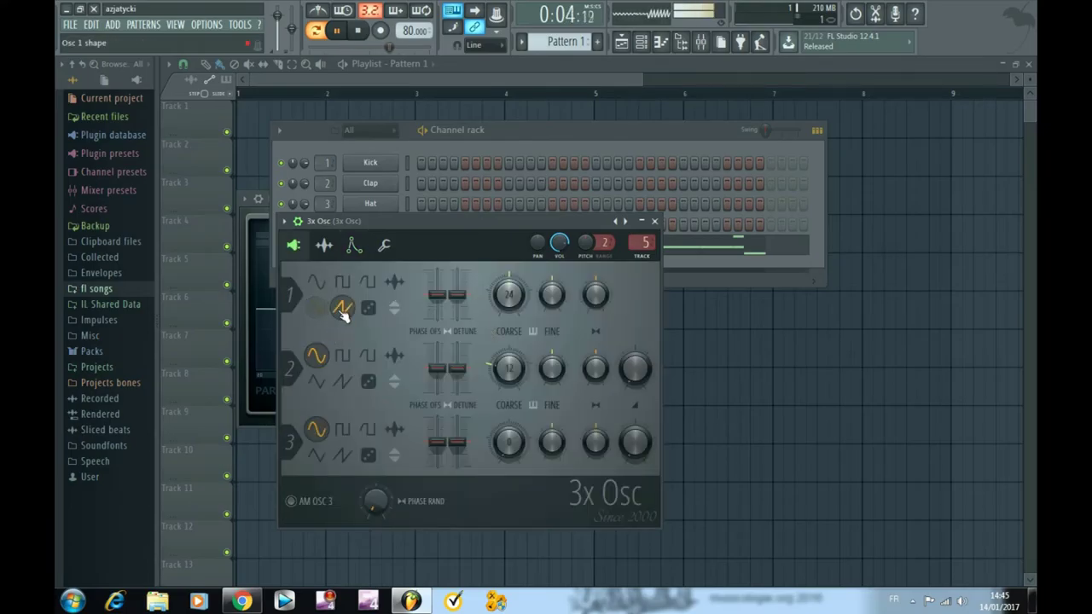
key(space)
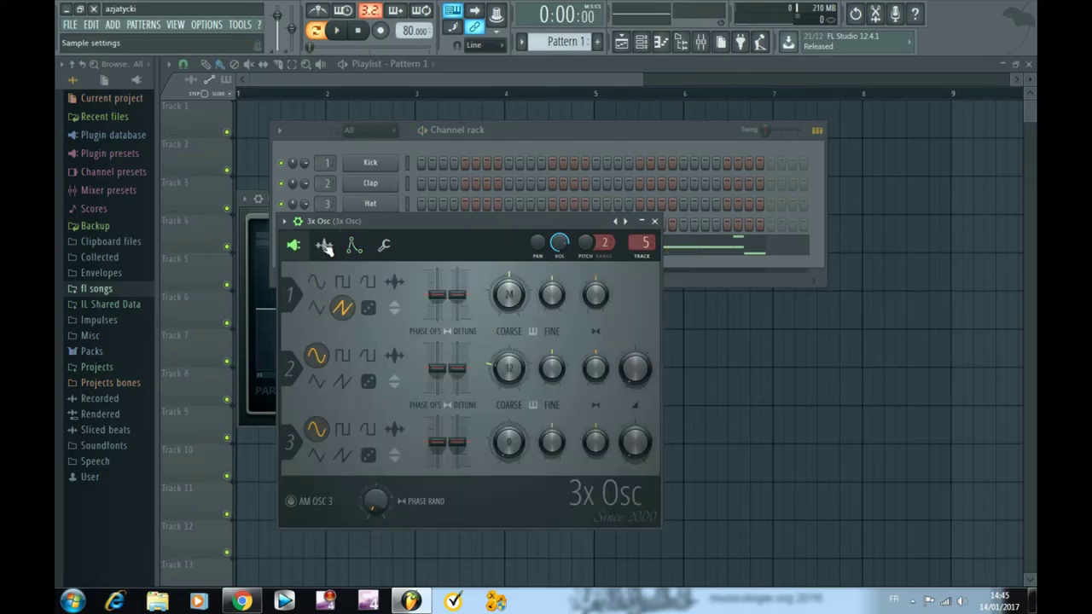
click(354, 245)
click(384, 245)
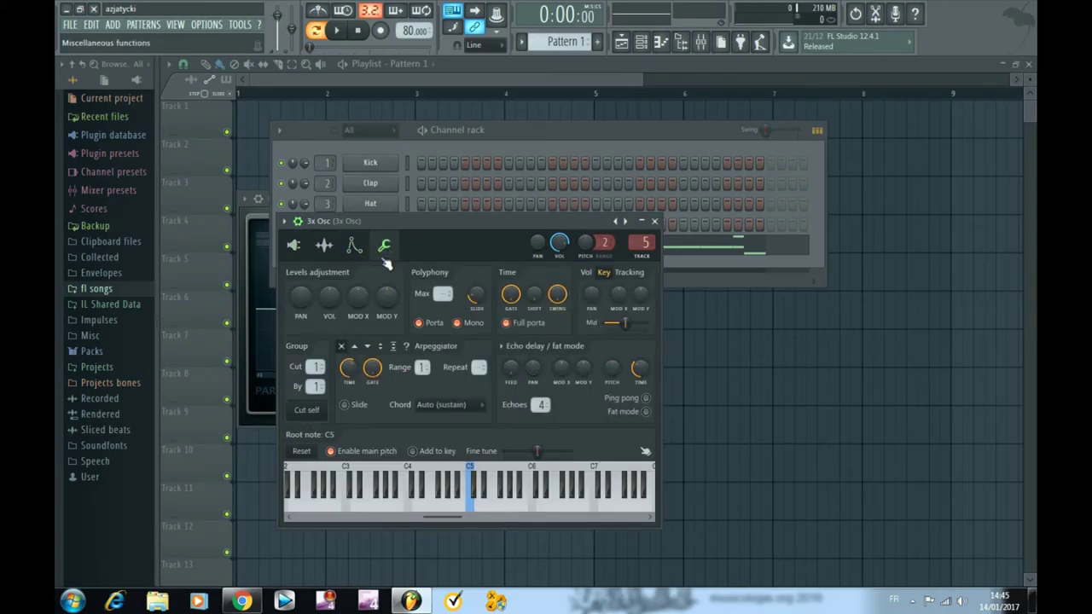
key(space)
click(293, 245)
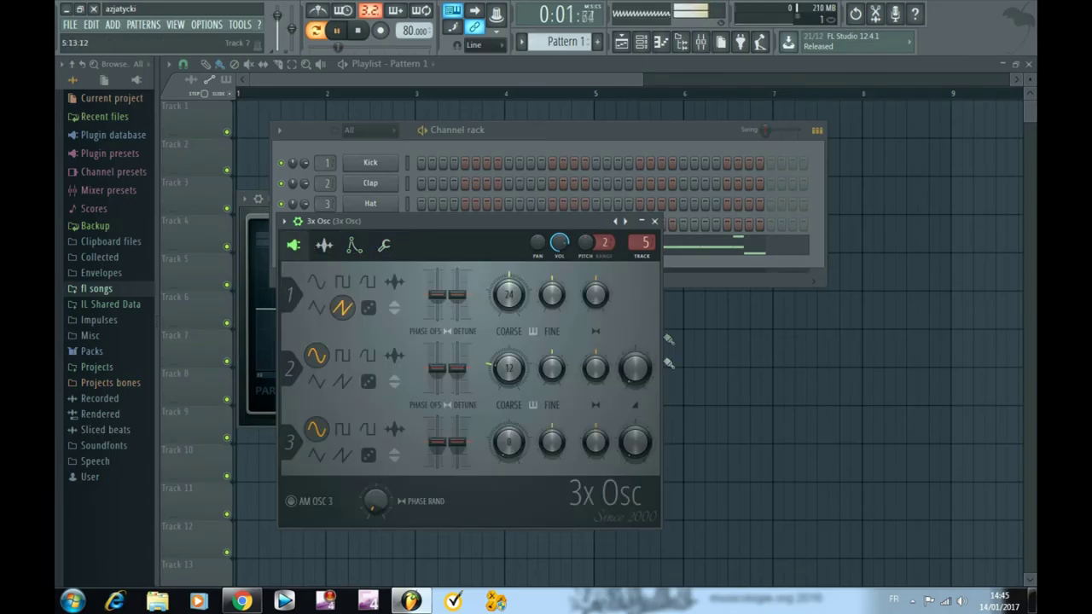
Audition Pattern 1 with the saw wave while adjusting the 3x Osc filter frequency (Mod X), then stop playback.
click(354, 245)
key(space)
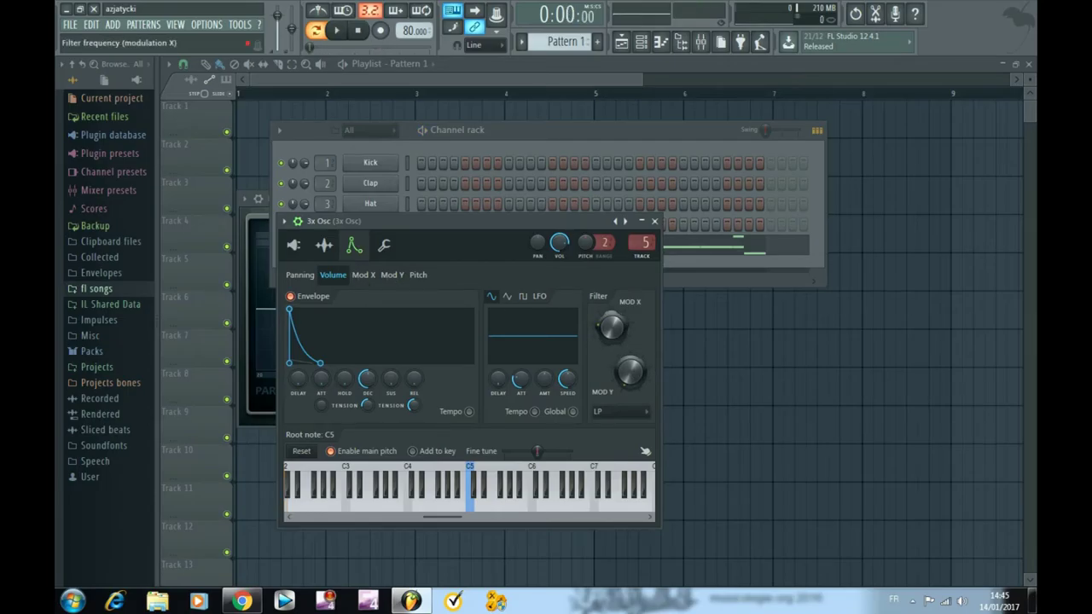
key(space)
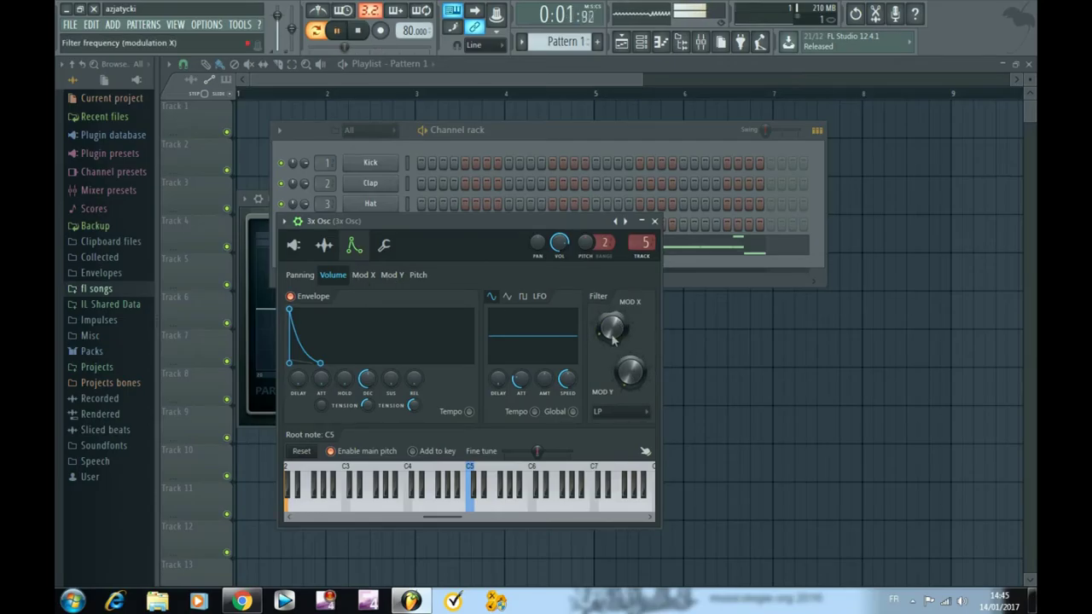
click(294, 245)
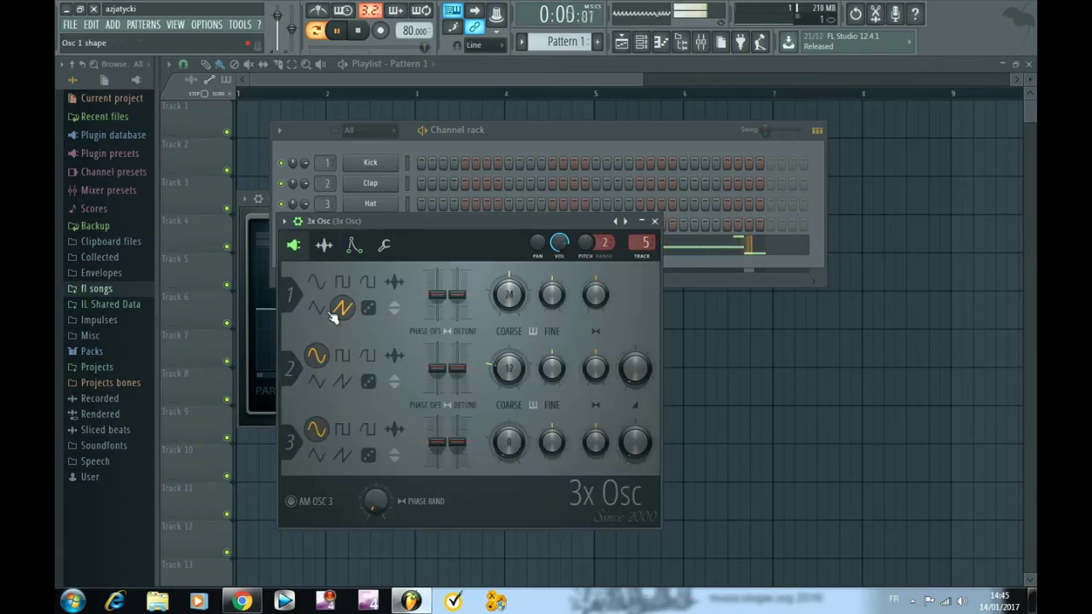
key(space)
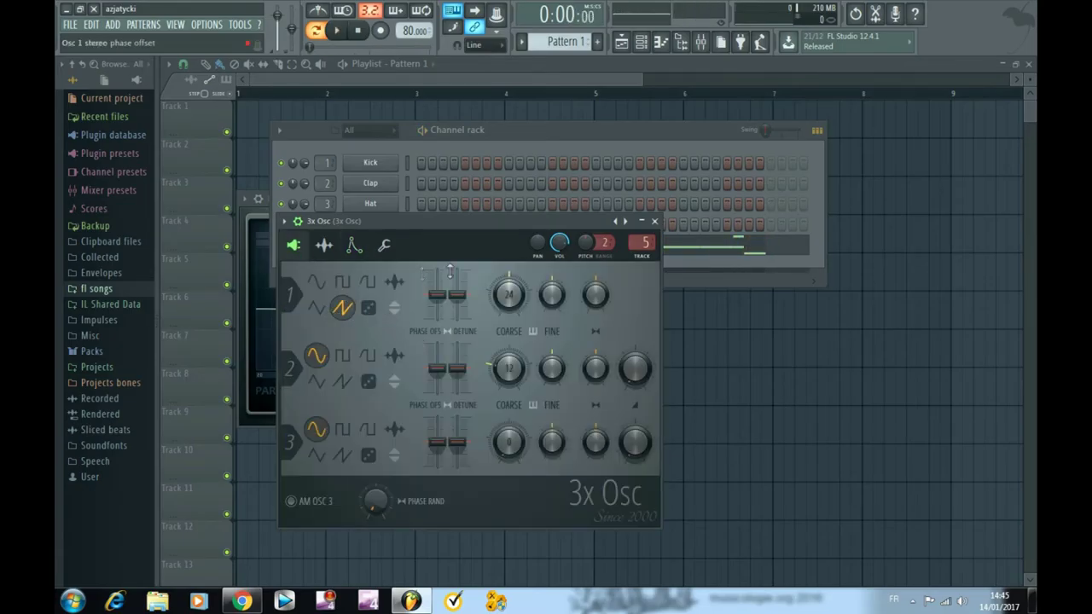
Move the 3x Osc window aside and cycle oscillator 1 through the sine, triangle and square waves.
drag(476, 221, 586, 208)
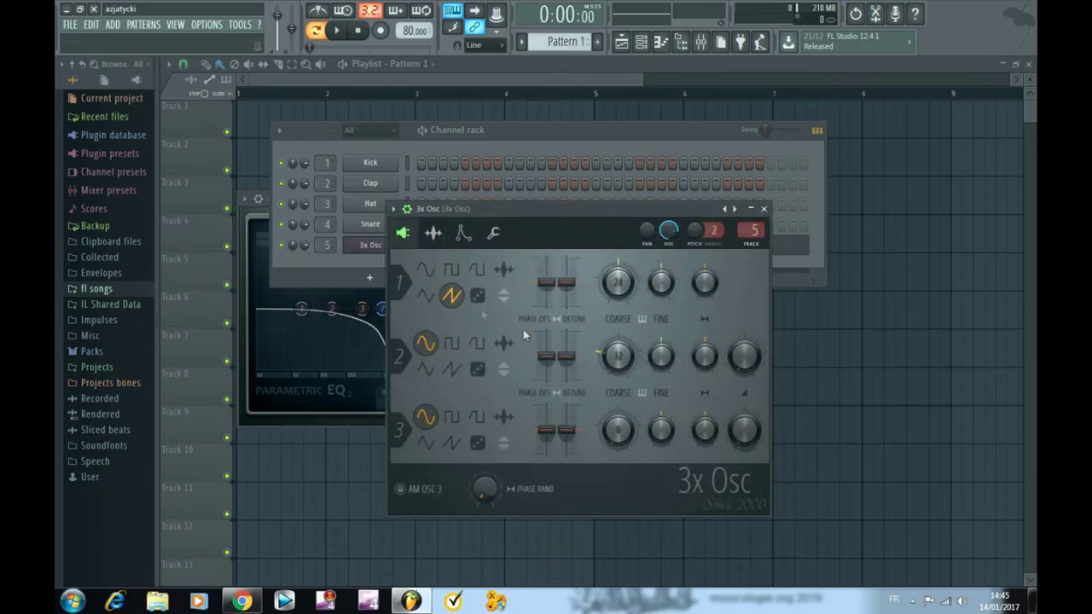
click(426, 270)
click(427, 297)
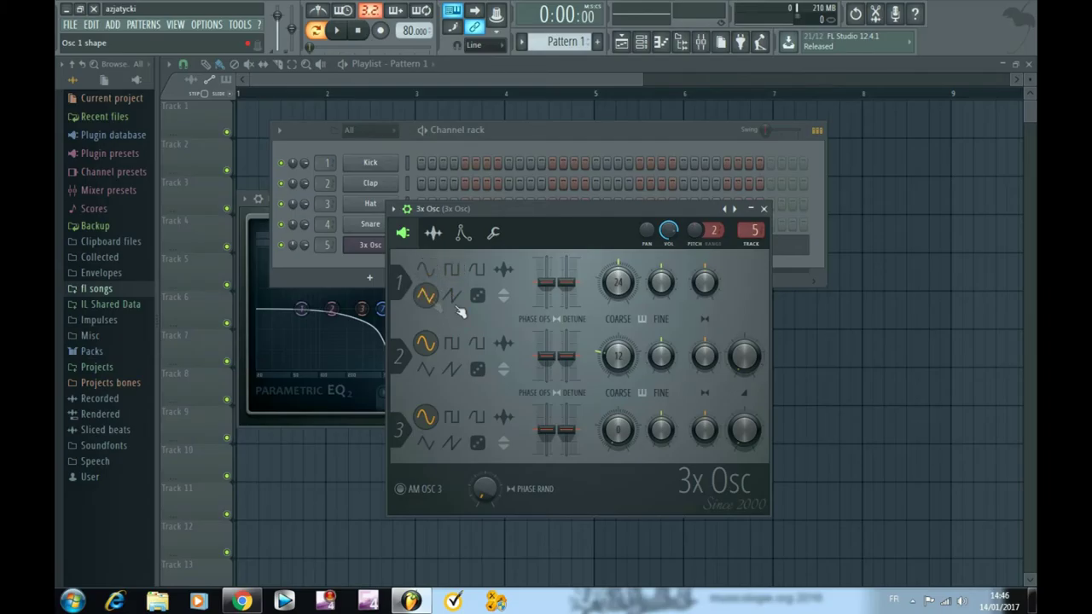
click(452, 272)
click(425, 273)
click(426, 300)
click(451, 271)
click(427, 272)
click(425, 300)
click(451, 275)
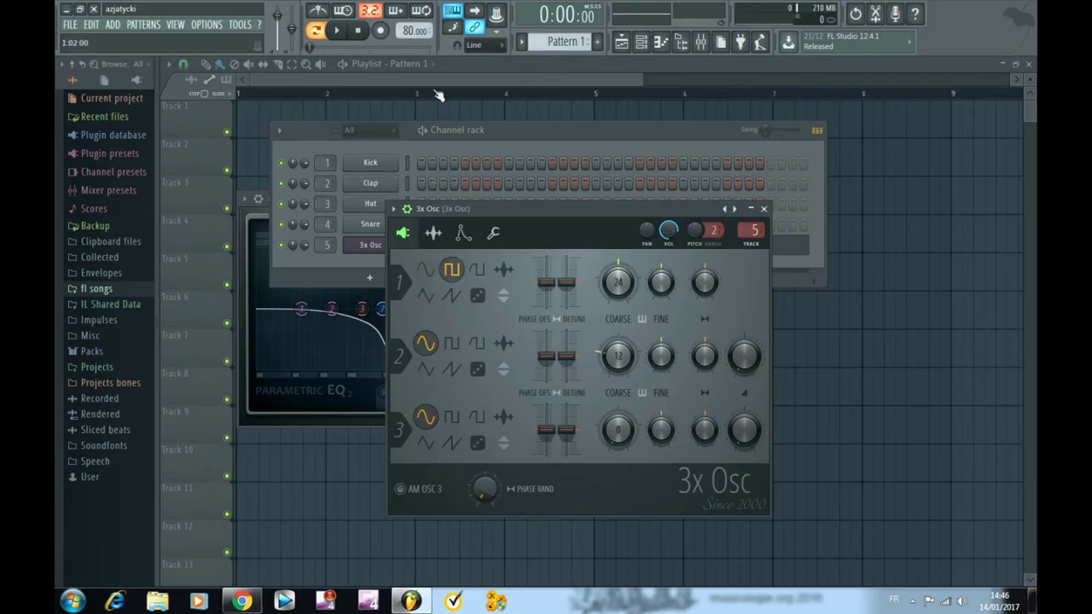
Set oscillator 1 to a sine wave and oscillator 2 to a square wave.
click(429, 272)
click(455, 345)
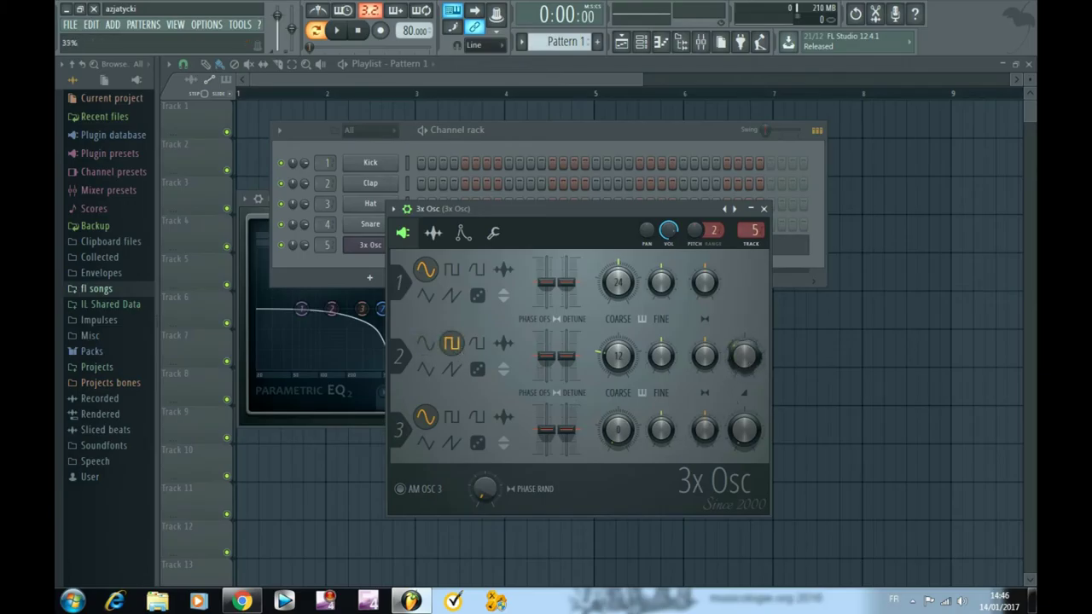
Try different coarse pitches for oscillator 2 while playing Pattern 1, and settle on 24 (+0 semitones).
drag(618, 360, 618, 380)
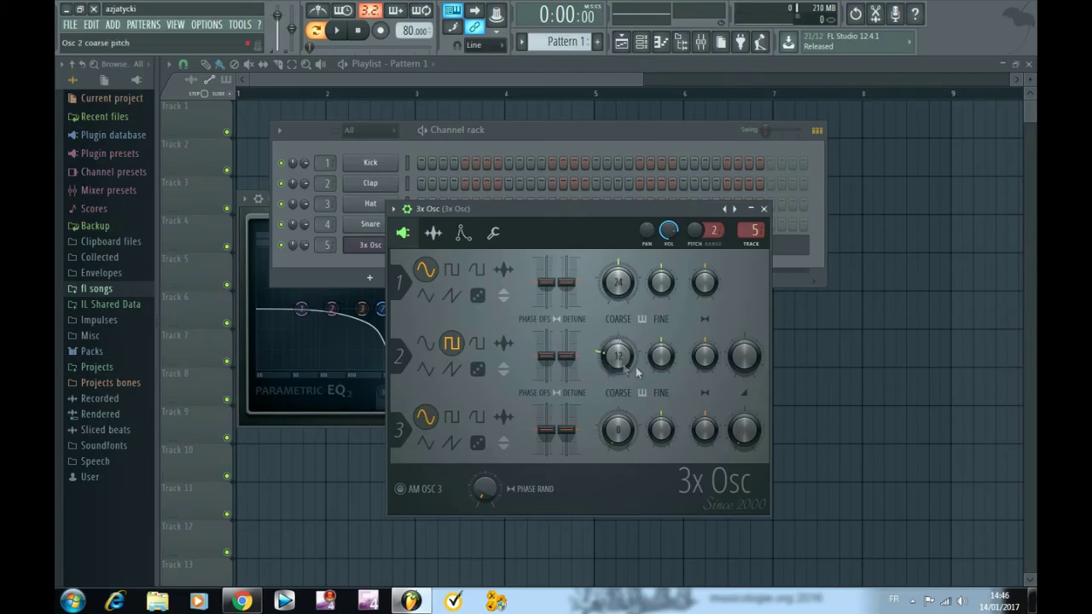
drag(627, 358, 628, 340)
drag(620, 369, 620, 349)
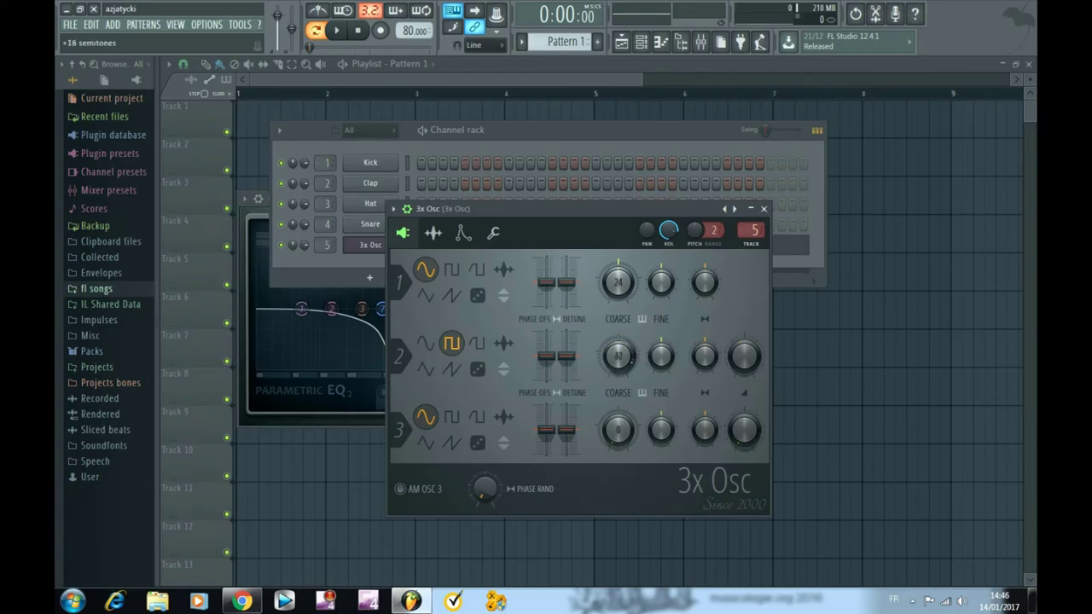
drag(619, 366, 614, 373)
click(341, 31)
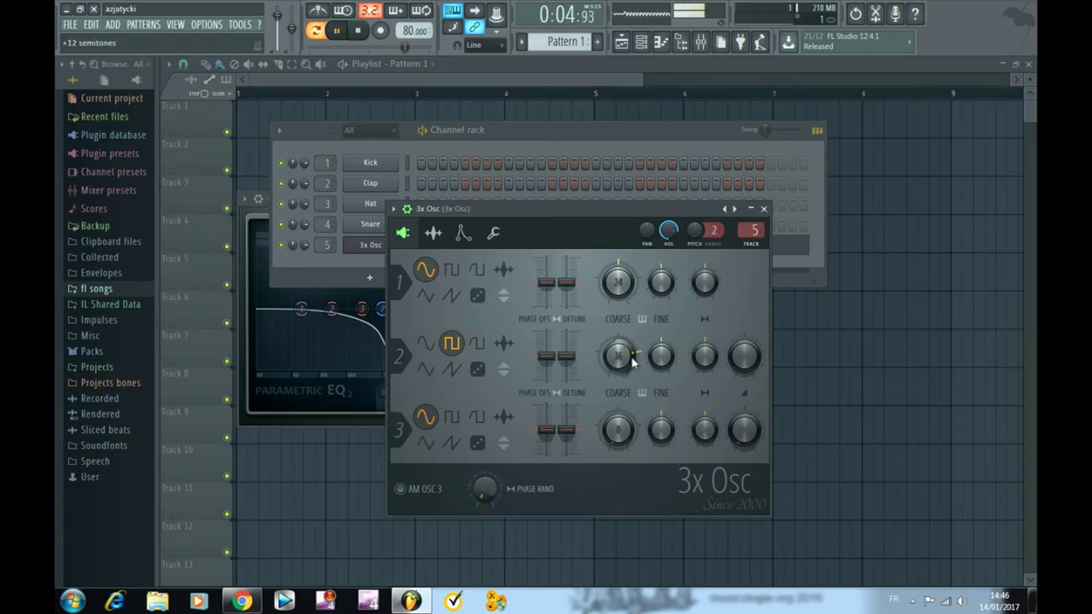
drag(618, 356, 618, 364)
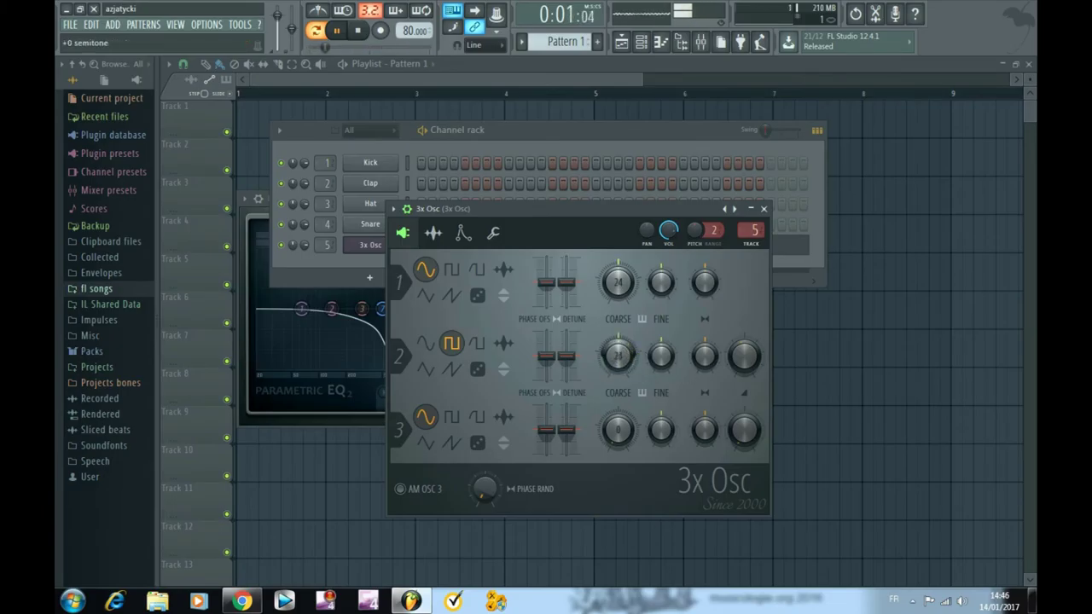
drag(625, 354, 625, 366)
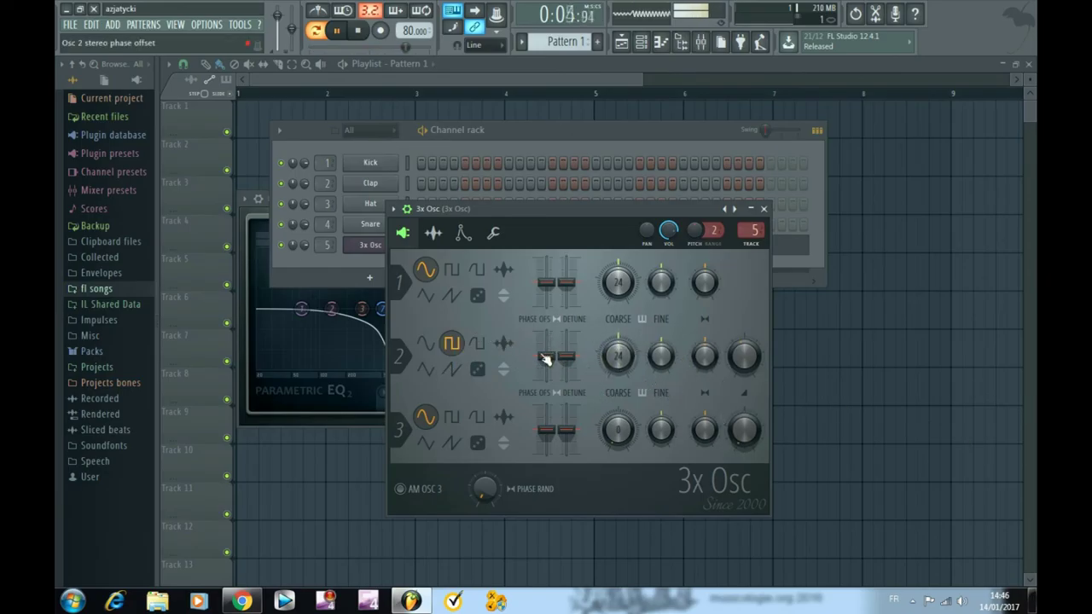
Compare oscillator 2's mix level at 0% and 100%, then set it to about halfway.
drag(745, 357, 747, 399)
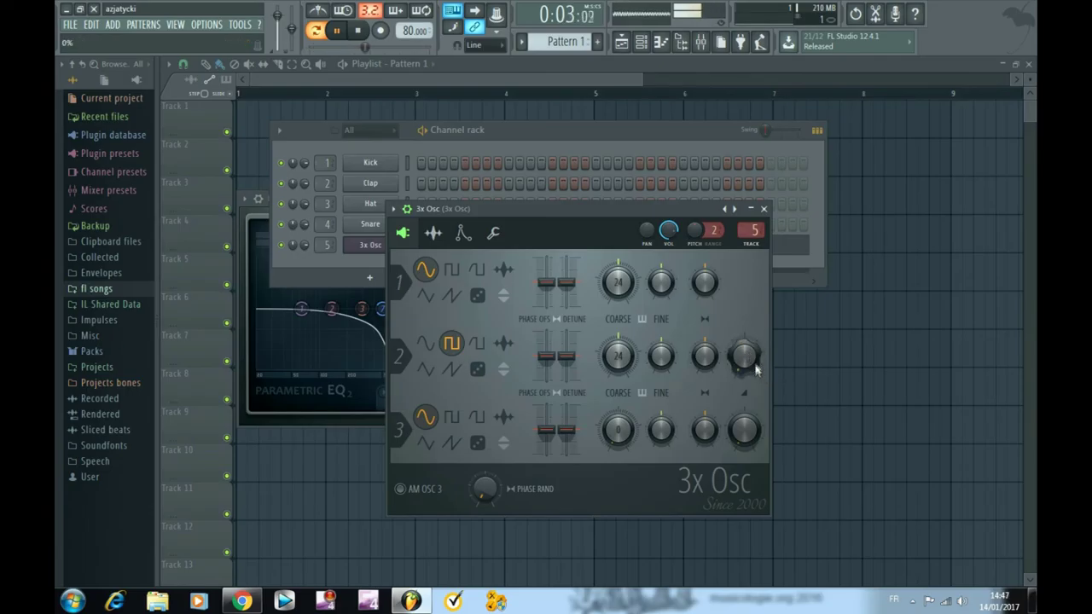
drag(751, 362, 744, 303)
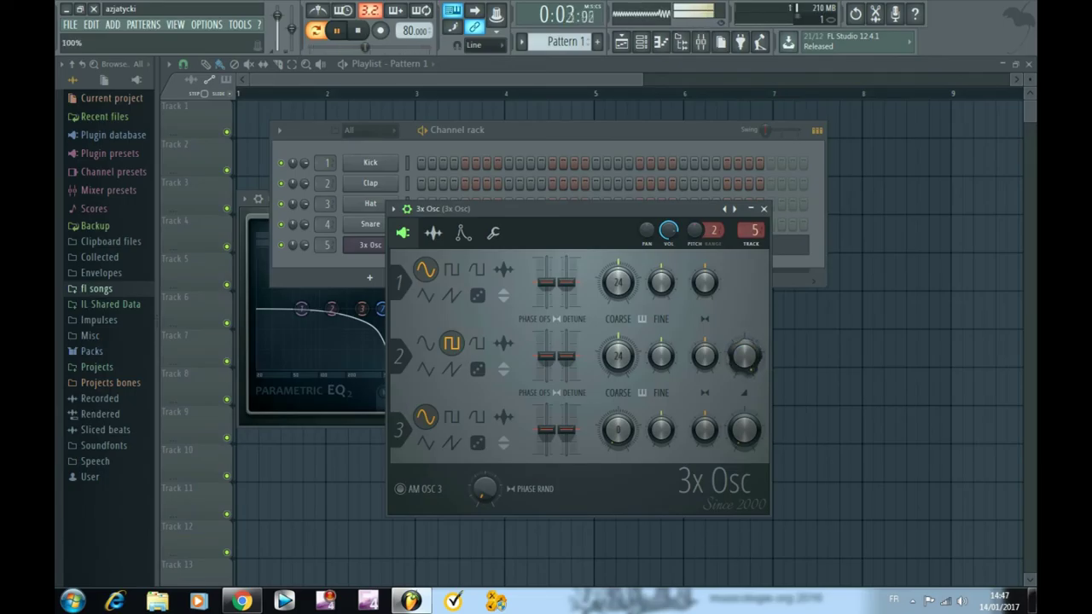
mouse_move(743, 357)
mouse_down()
mouse_move(743, 381)
mouse_move(743, 354)
mouse_up()
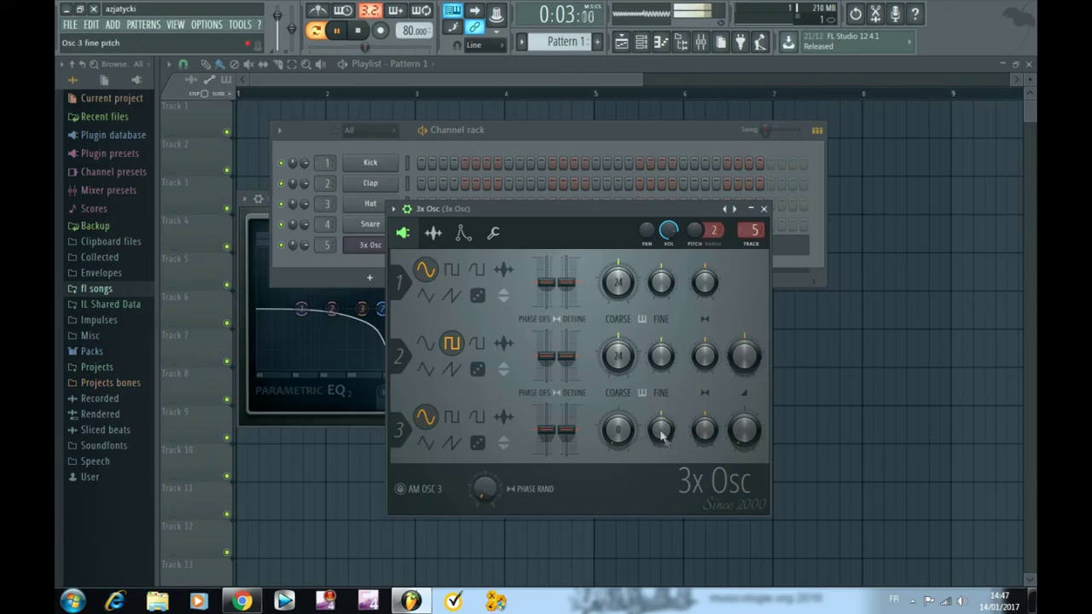
Set oscillator 3 to a triangle wave with a coarse pitch of 36, and adjust its mix level by ear.
click(426, 444)
drag(743, 431, 743, 406)
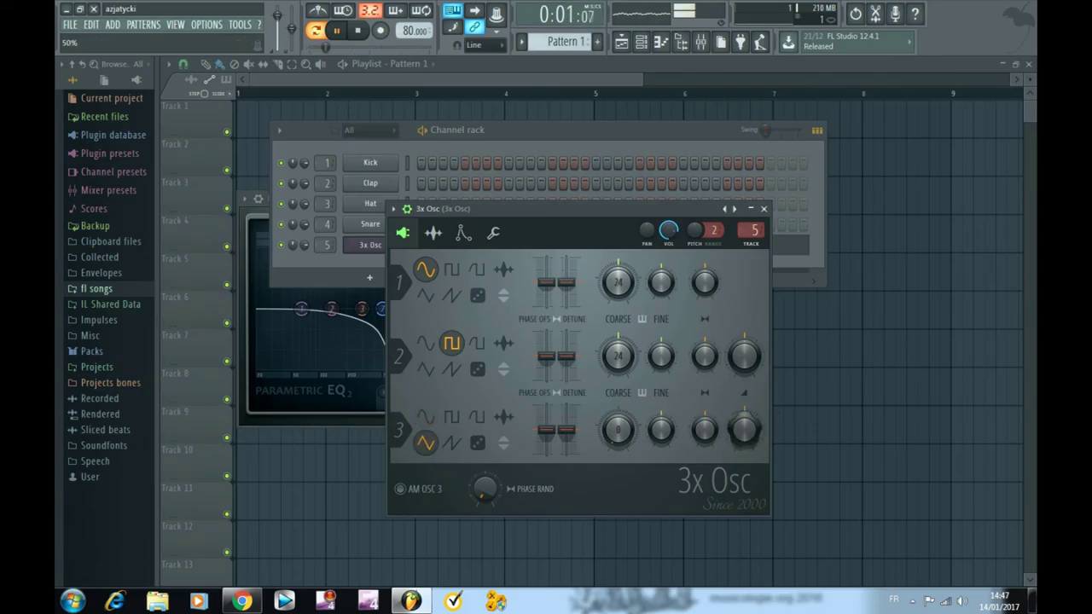
mouse_move(617, 431)
mouse_down()
mouse_move(617, 452)
mouse_move(617, 430)
mouse_up()
mouse_move(750, 427)
mouse_down()
mouse_move(751, 394)
mouse_move(744, 453)
mouse_move(743, 417)
mouse_move(745, 443)
mouse_up()
drag(617, 429, 617, 417)
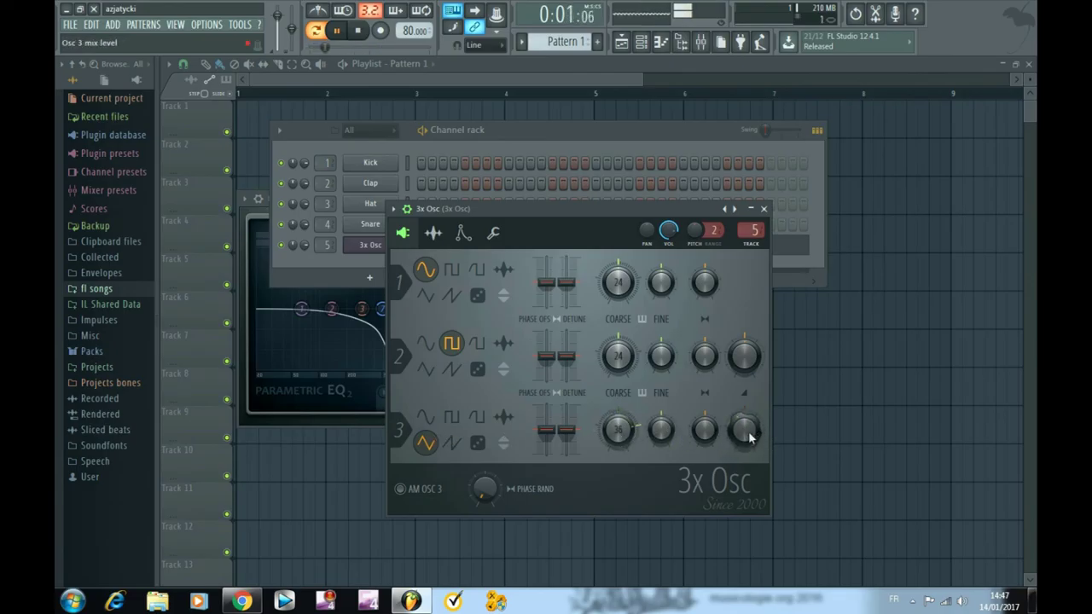
mouse_move(744, 429)
mouse_down()
mouse_move(744, 443)
mouse_move(744, 426)
mouse_up()
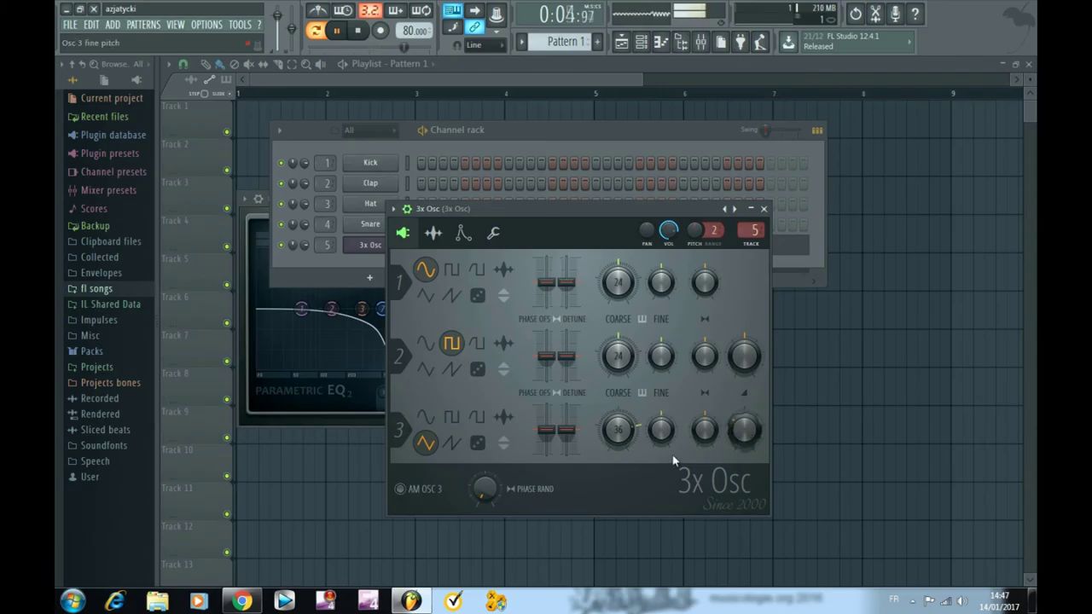
drag(758, 431, 757, 433)
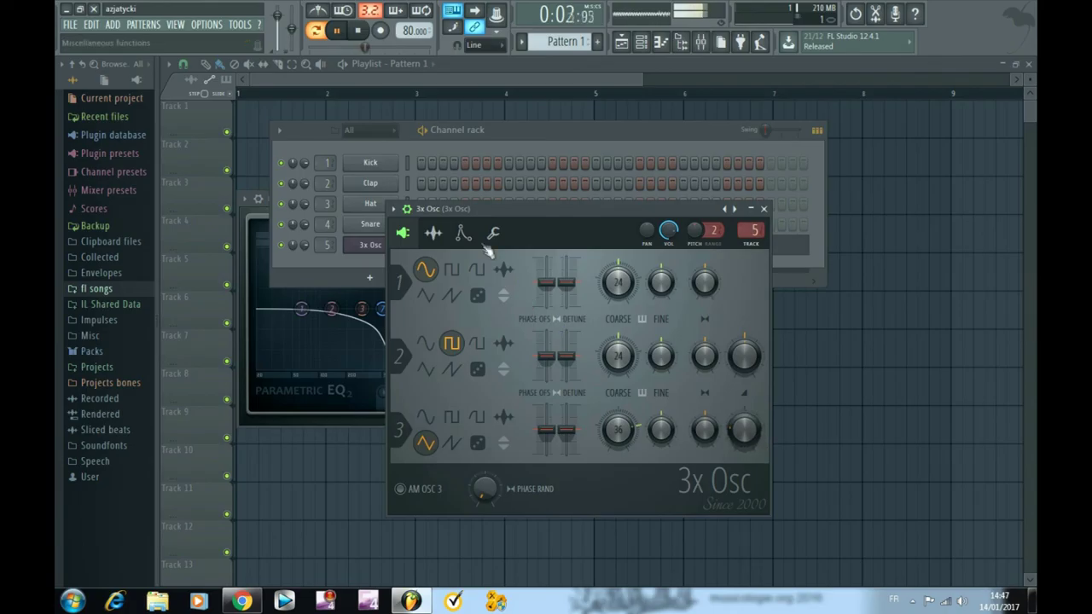
Check the 3x Osc pitch envelope and its modulation amount, then return to the oscillator settings.
click(463, 232)
click(527, 262)
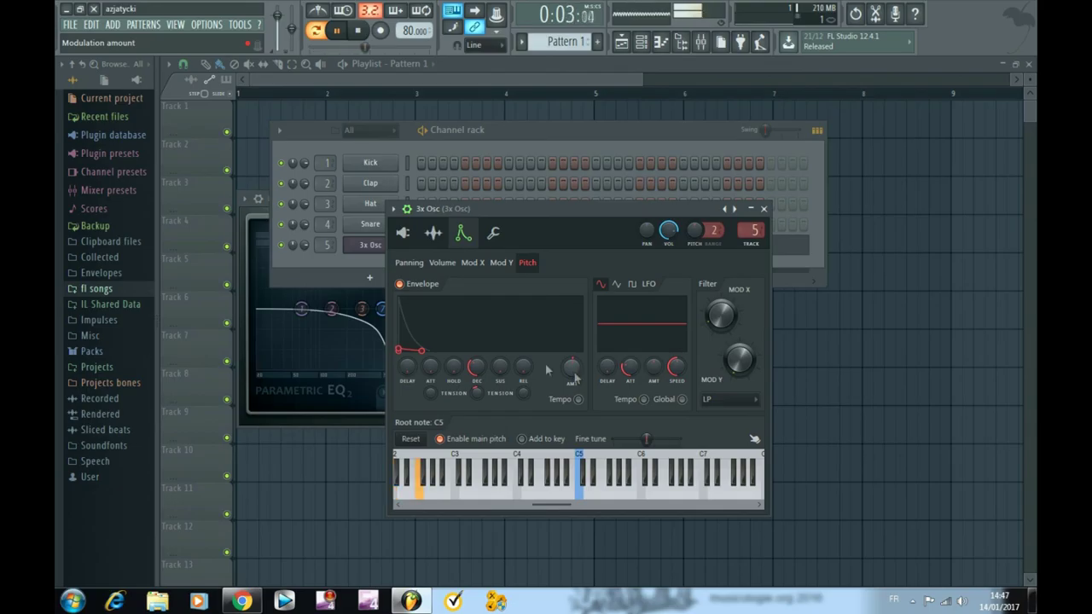
click(402, 232)
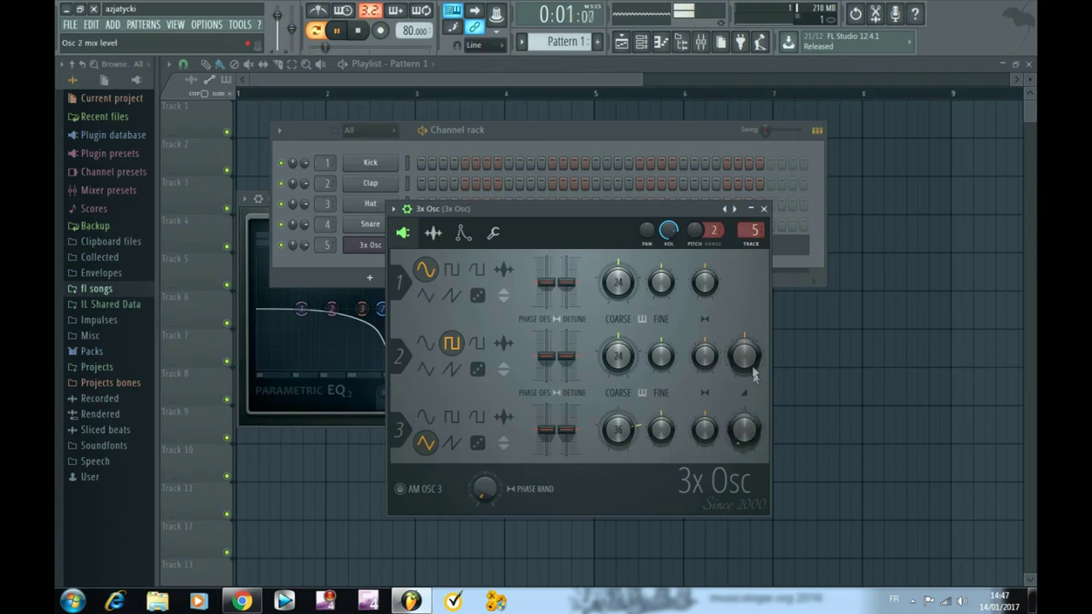
Lower oscillator 2's mix level and switch oscillator 1 to a square wave, then stop playback.
drag(735, 356, 735, 409)
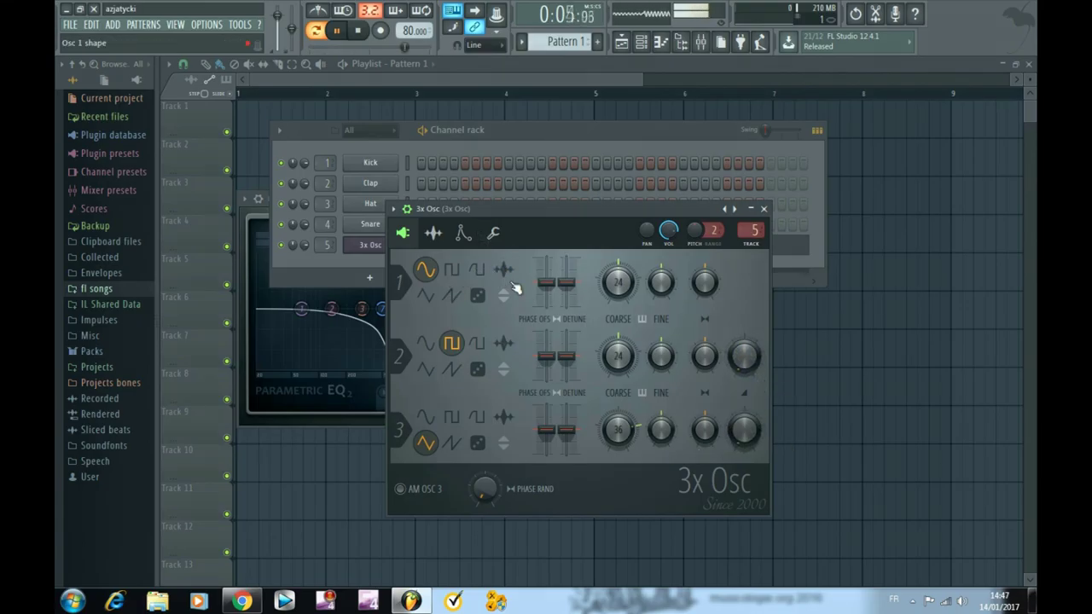
click(463, 233)
click(405, 234)
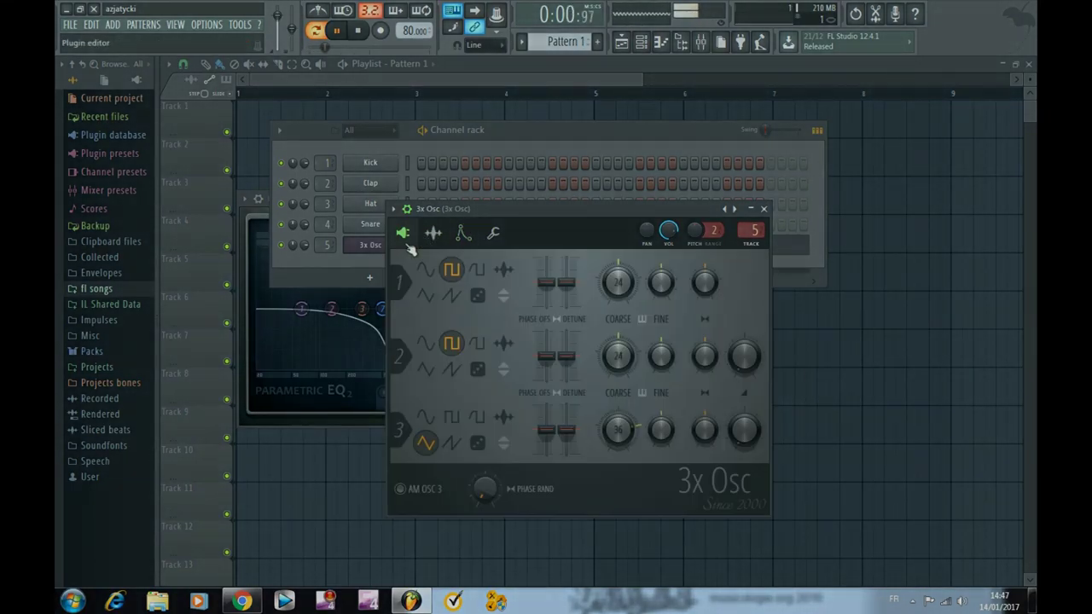
key(space)
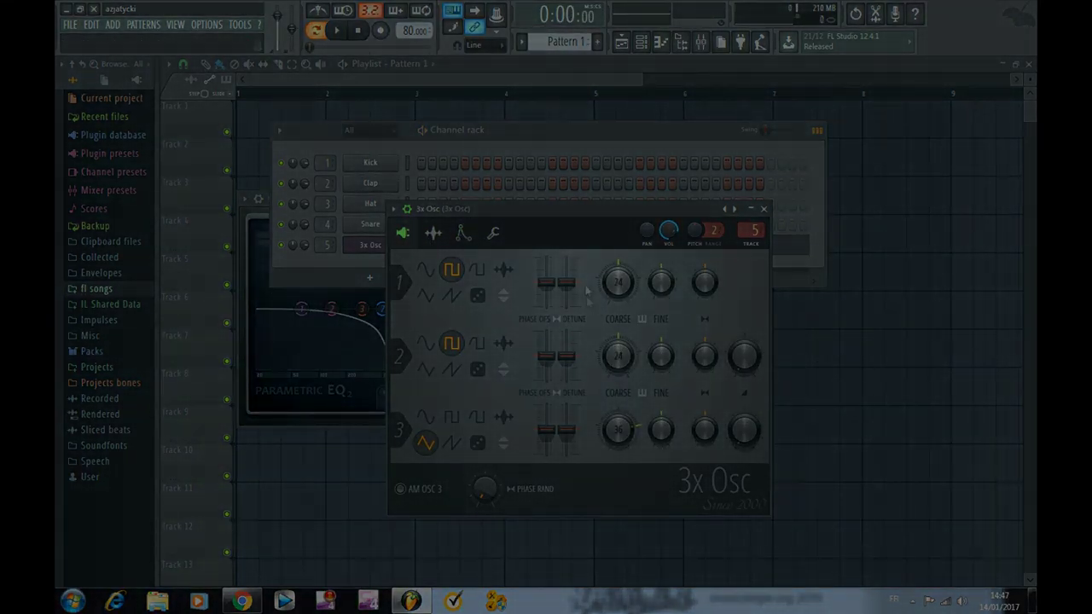